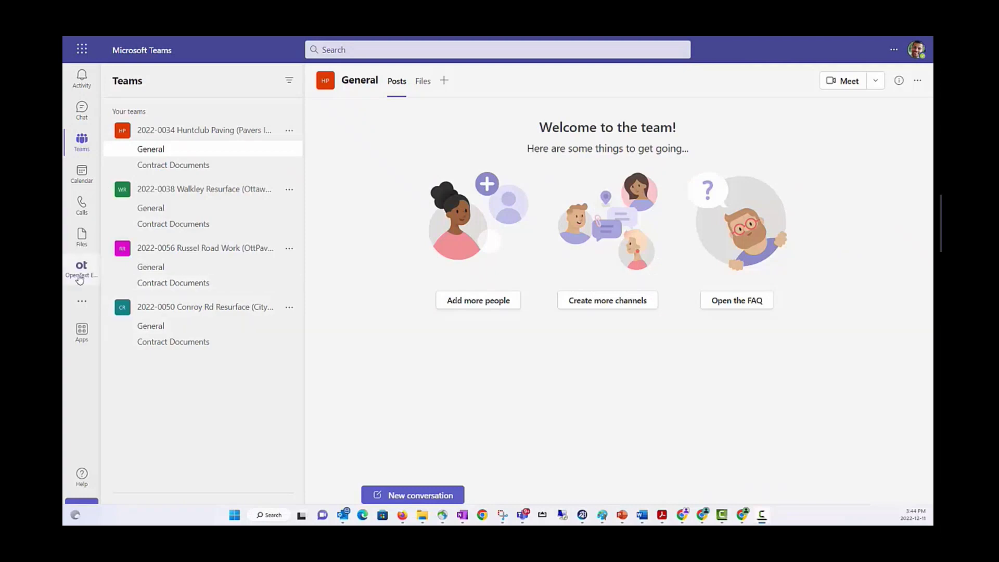
Start a new business workspace from the Contract template in the OpenText Extended ECM app.
{"action": "left_click", "coordinate": [79, 279]}
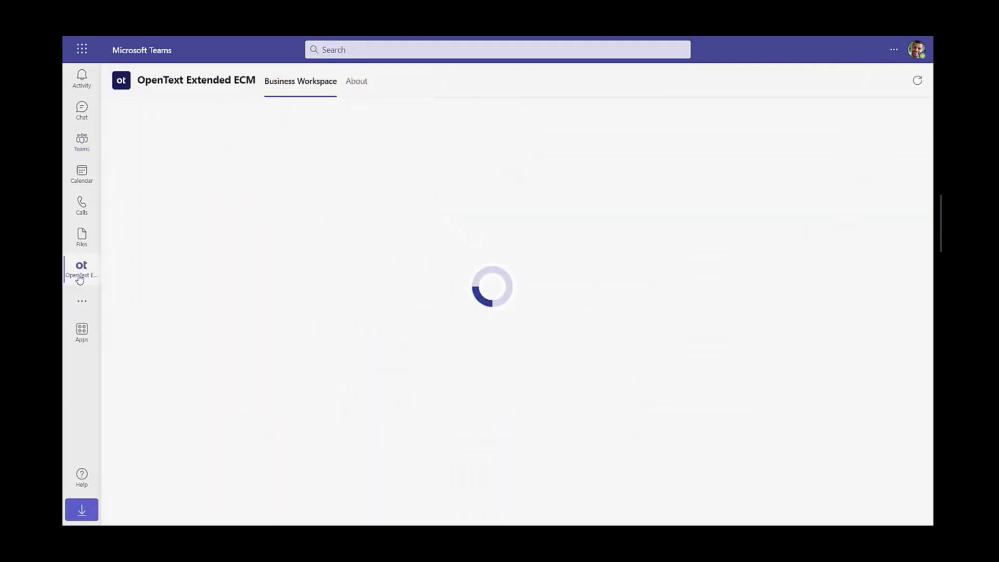
{"action": "left_click", "coordinate": [272, 183]}
{"action": "left_click", "coordinate": [272, 183]}
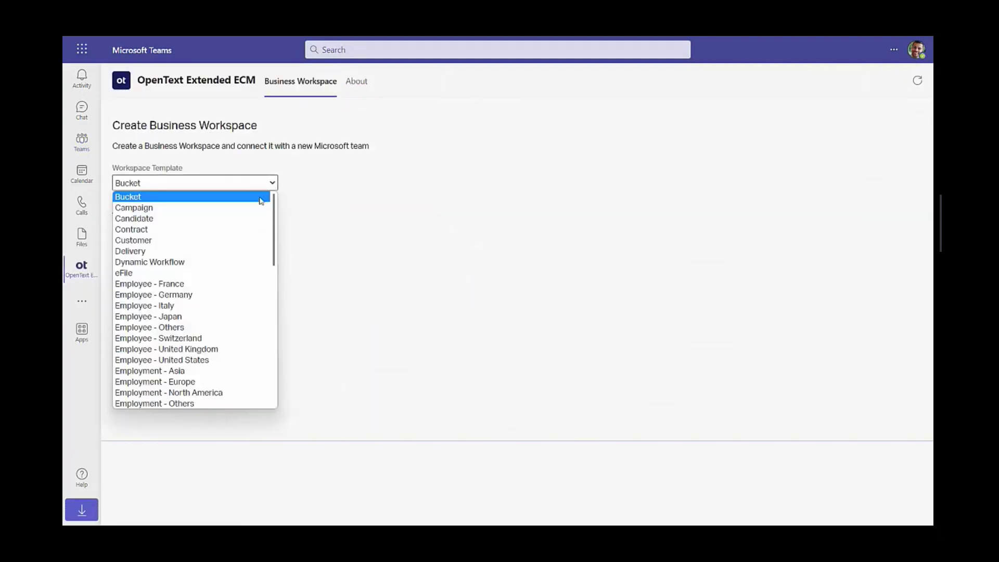
{"action": "left_click", "coordinate": [245, 229]}
{"action": "left_click", "coordinate": [201, 210]}
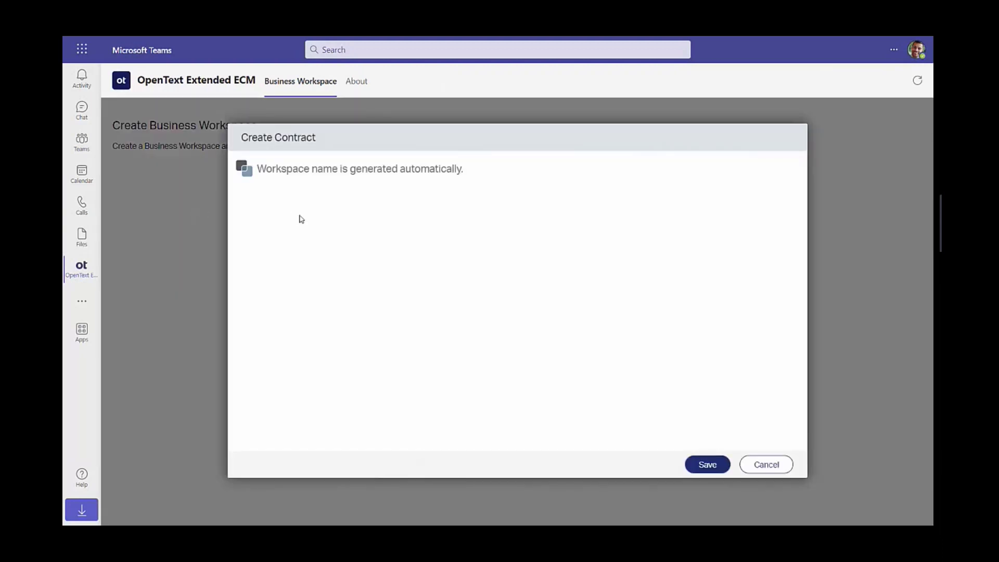
{"action": "left_click", "coordinate": [411, 200]}
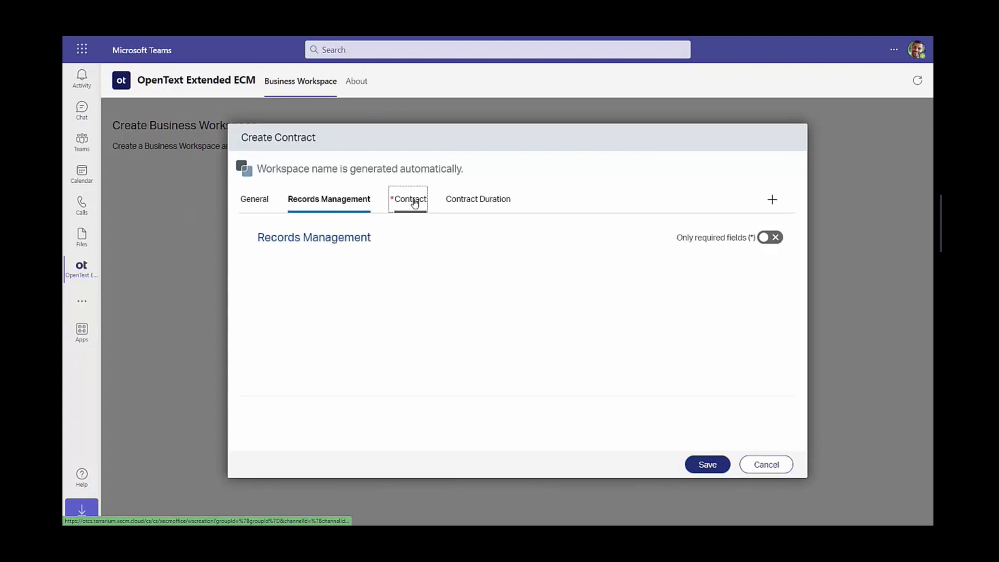
Name the contract 'Bank Street Resurface' with type Sales Contract and status Active.
{"action": "left_click", "coordinate": [418, 352]}
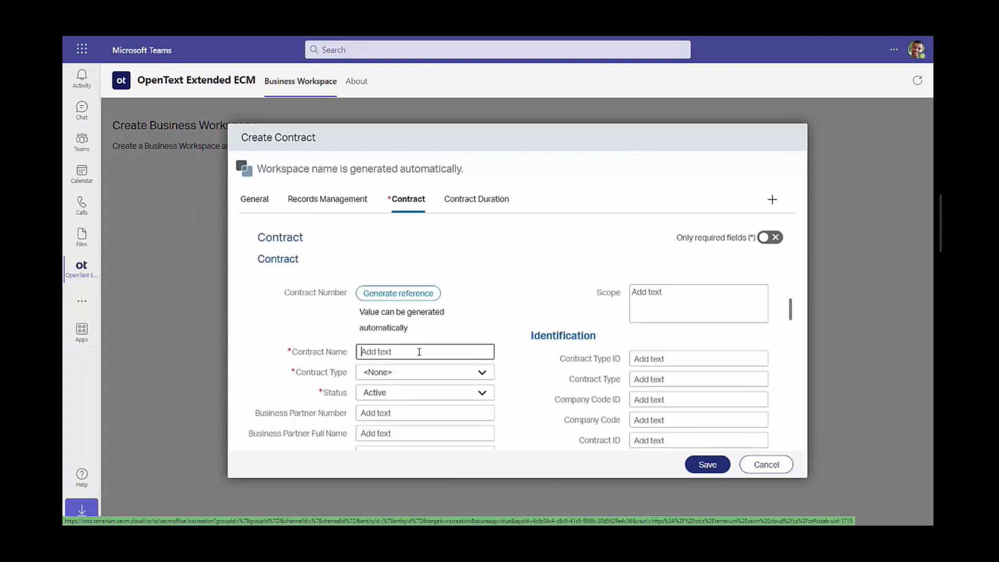
{"action": "type", "text": "B"}
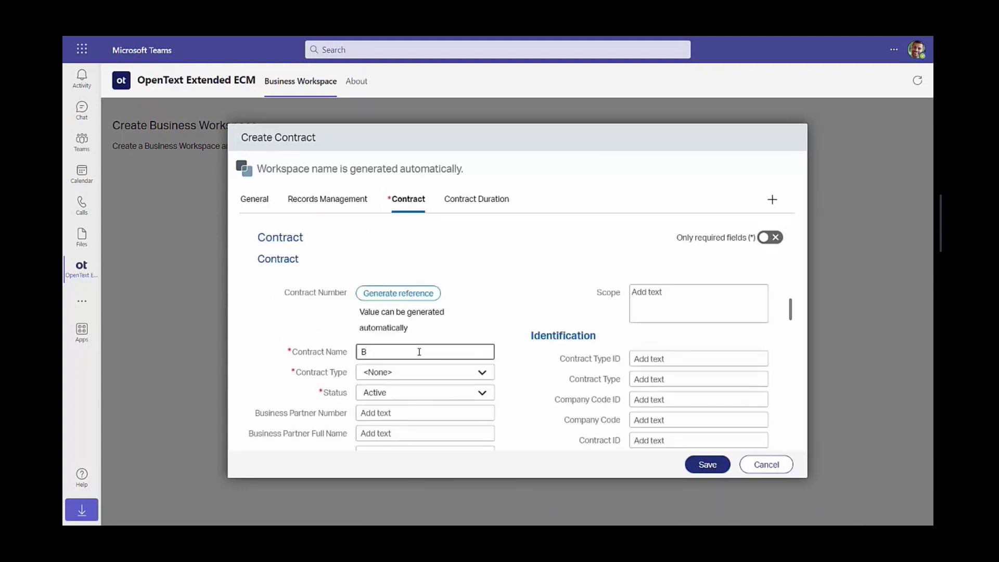
{"action": "type", "text": "ank Street Resurface"}
{"action": "left_click", "coordinate": [481, 373]}
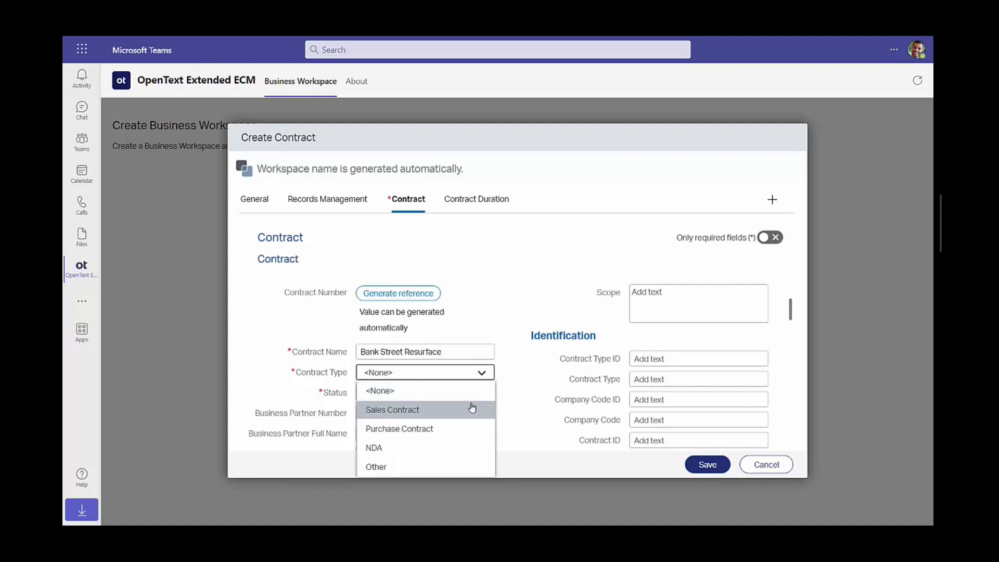
{"action": "left_click", "coordinate": [475, 409]}
{"action": "left_click", "coordinate": [480, 393]}
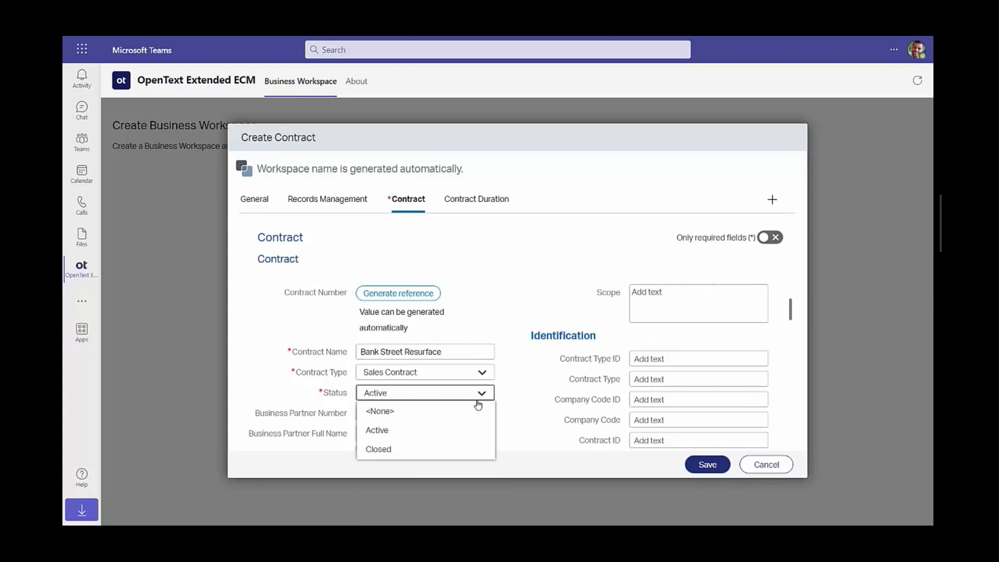
{"action": "left_click", "coordinate": [468, 431]}
Enter OttPaving as the business partner and save the workspace.
{"action": "scroll", "coordinate": [508, 375], "scroll_direction": "down", "scroll_amount": 1}
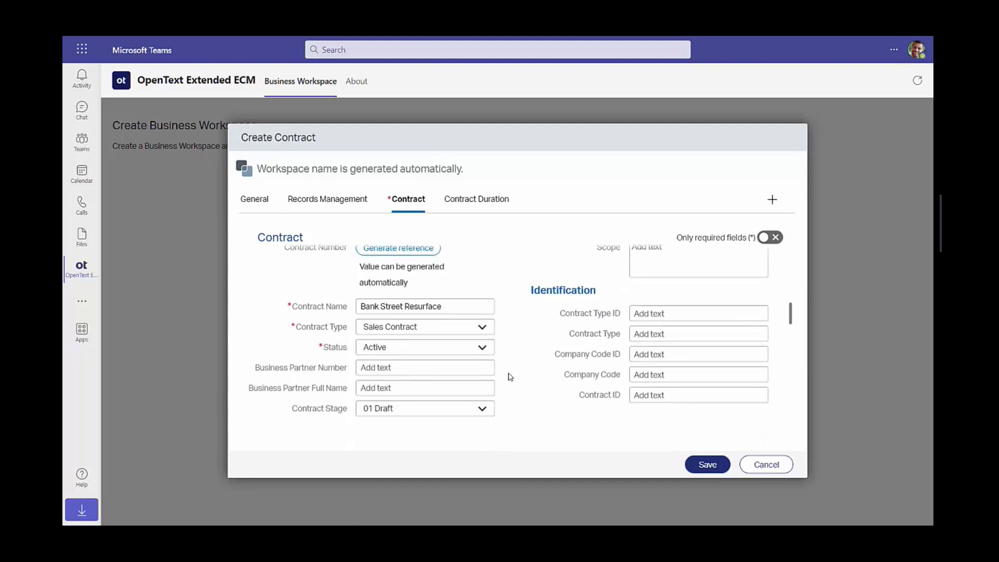
{"action": "left_click", "coordinate": [443, 388]}
{"action": "type", "text": "OTT"}
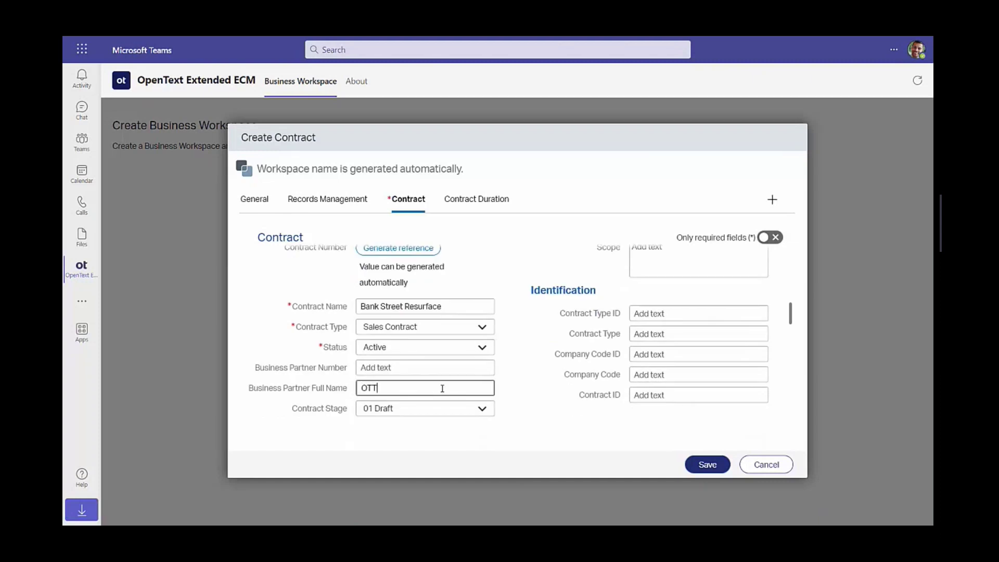
{"action": "key", "text": "BackSpace"}
{"action": "key", "text": "BackSpace"}
{"action": "type", "text": "ttPaving"}
{"action": "left_click", "coordinate": [703, 465]}
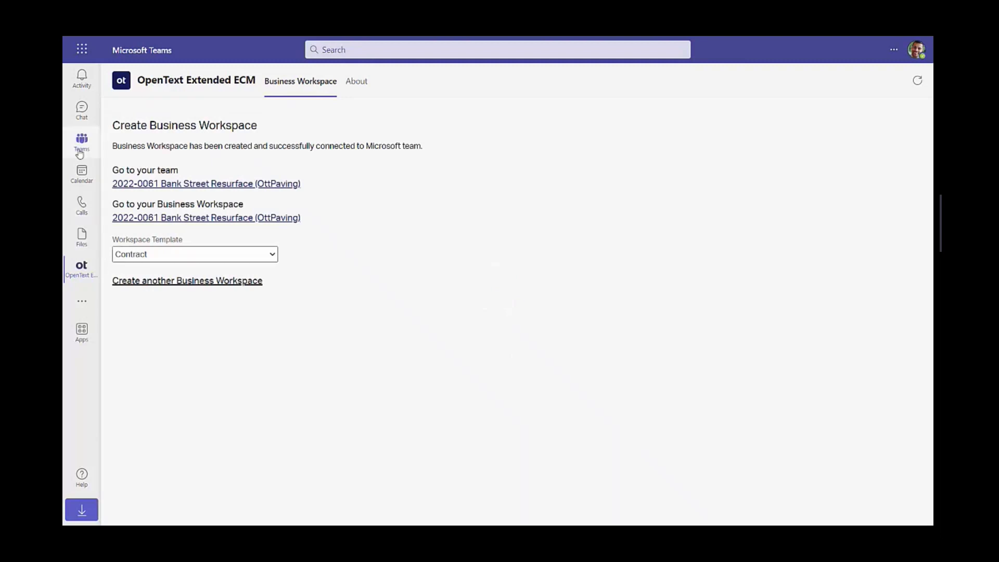
Show the files of the Contract Documents channel in the Bank Street Resurface team.
{"action": "left_click", "coordinate": [81, 141]}
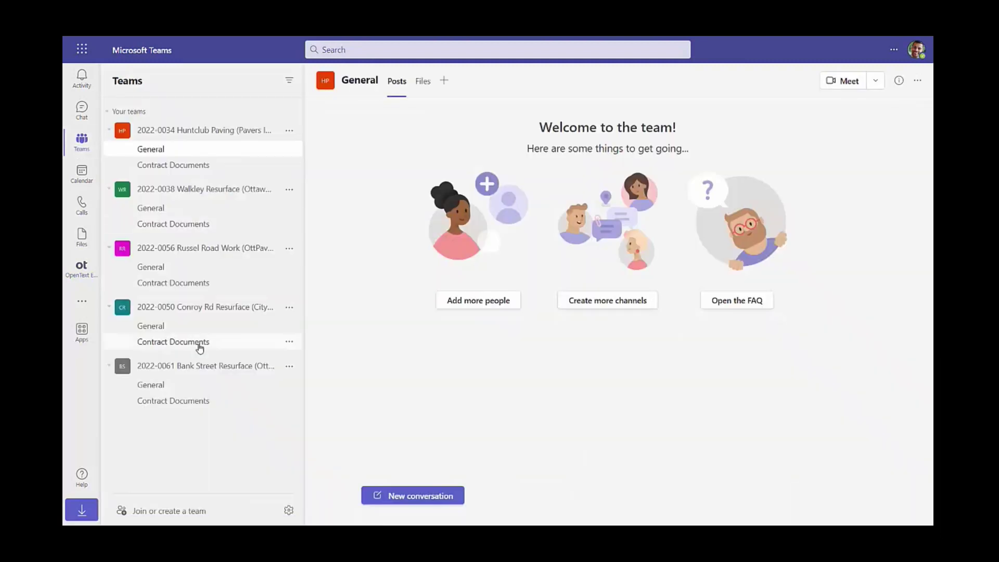
{"action": "left_click", "coordinate": [202, 400]}
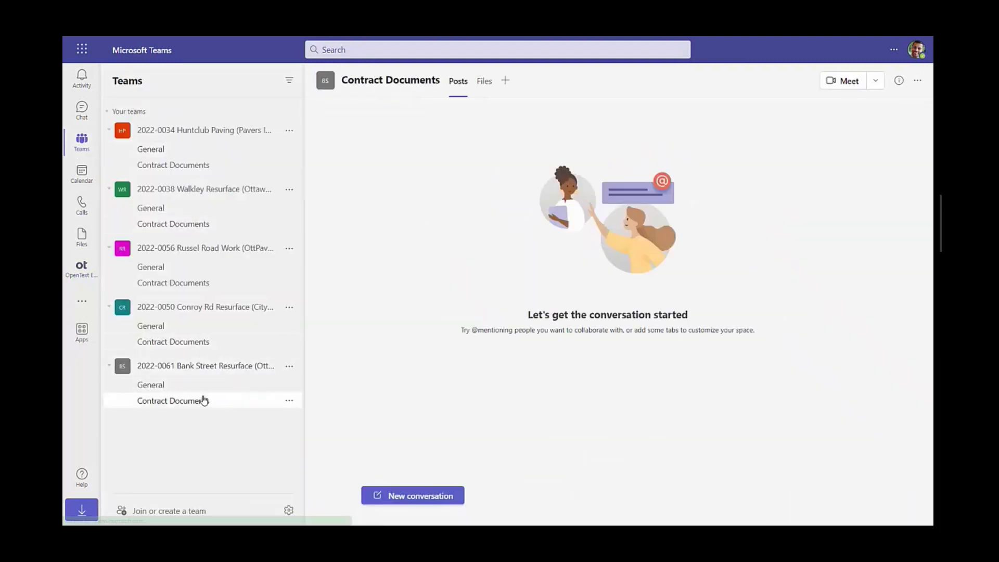
{"action": "left_click", "coordinate": [485, 82]}
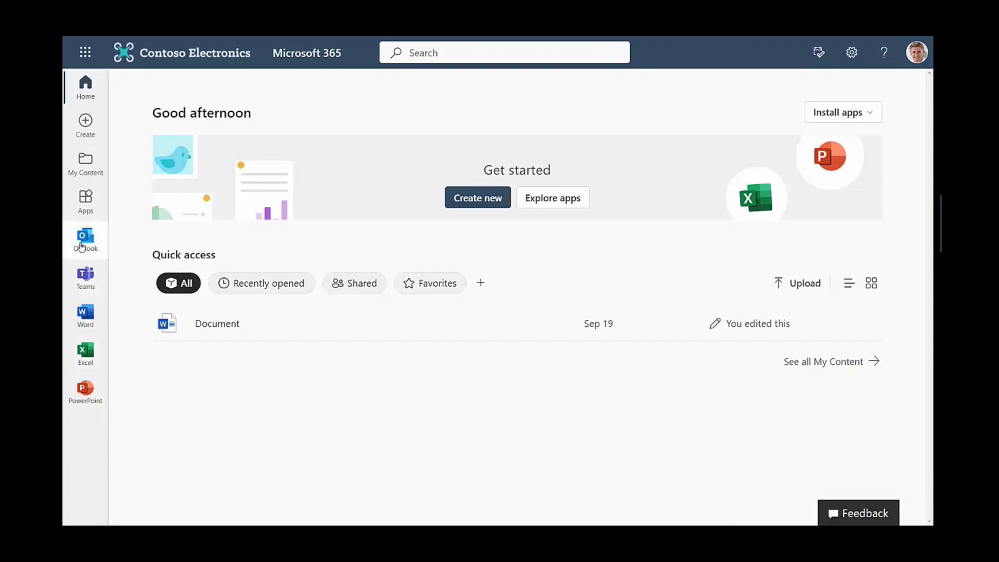
Read the newest Bank Street Resurface insight email and the Added Contract Documents notification in Outlook.
{"action": "left_click", "coordinate": [83, 239]}
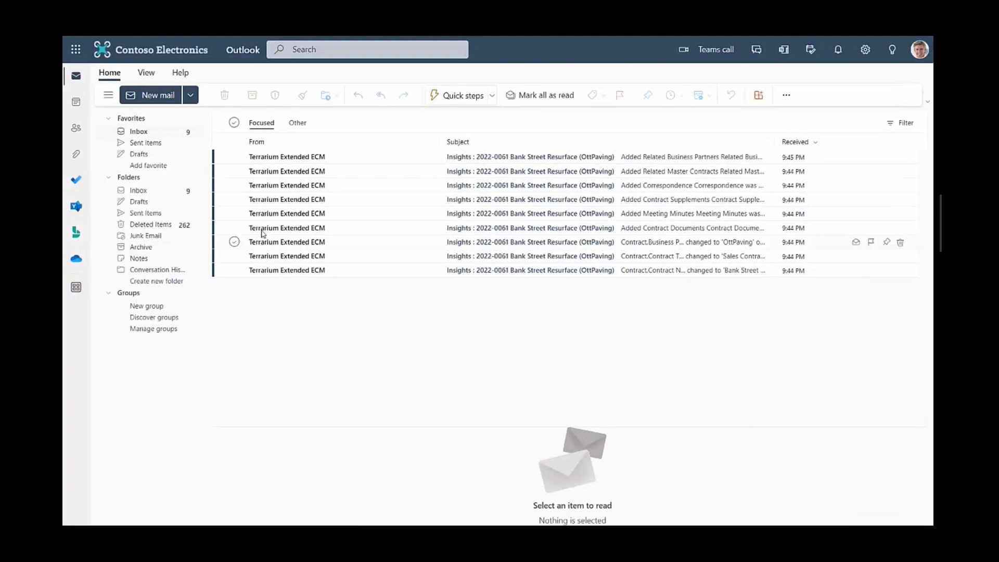
{"action": "left_click", "coordinate": [383, 158]}
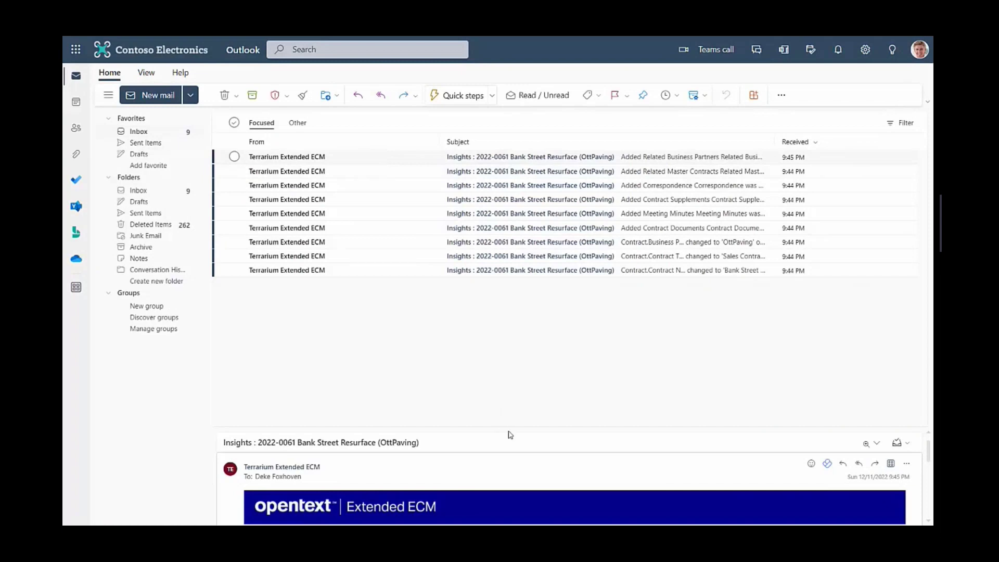
{"action": "left_click_drag", "start_coordinate": [508, 427], "coordinate": [524, 309]}
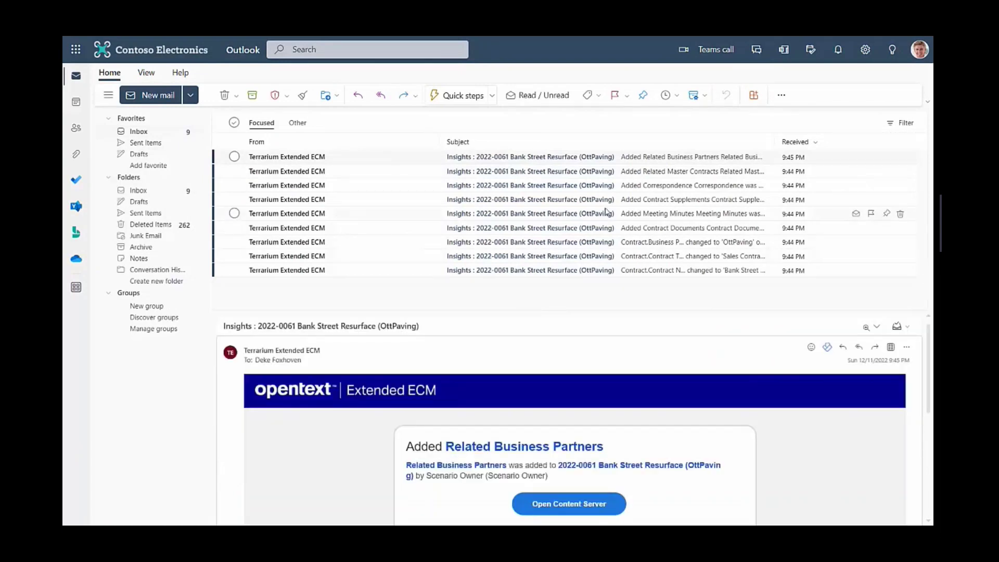
{"action": "left_click", "coordinate": [597, 228]}
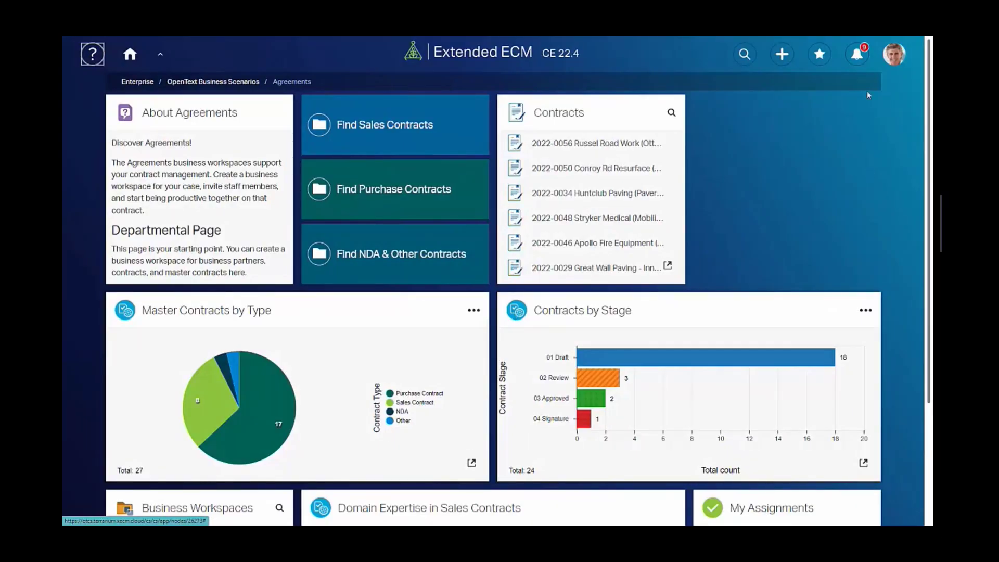
Follow the Bank Street Resurface notification to the workspace's Contract Documents folder.
{"action": "left_click", "coordinate": [856, 54]}
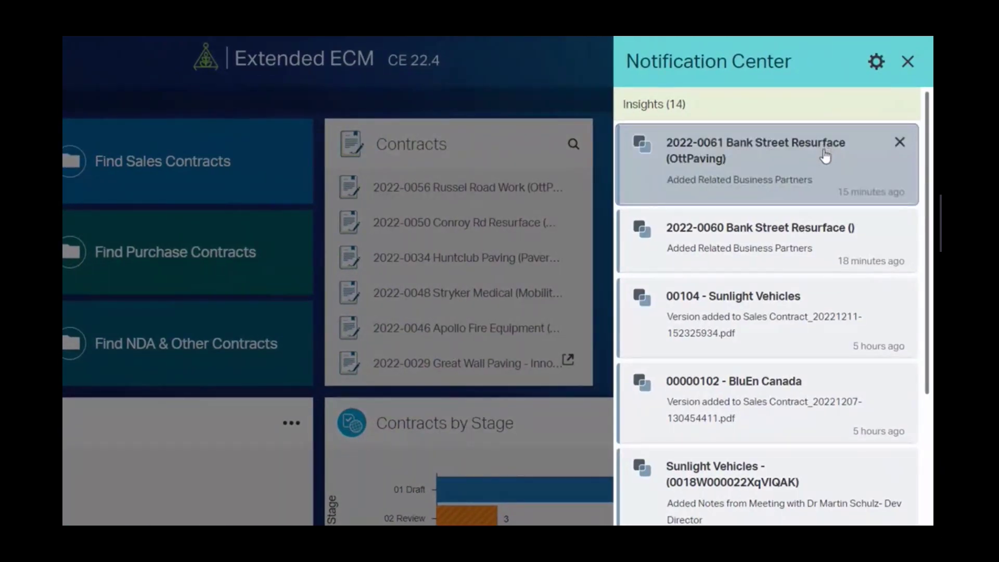
{"action": "left_click", "coordinate": [824, 155]}
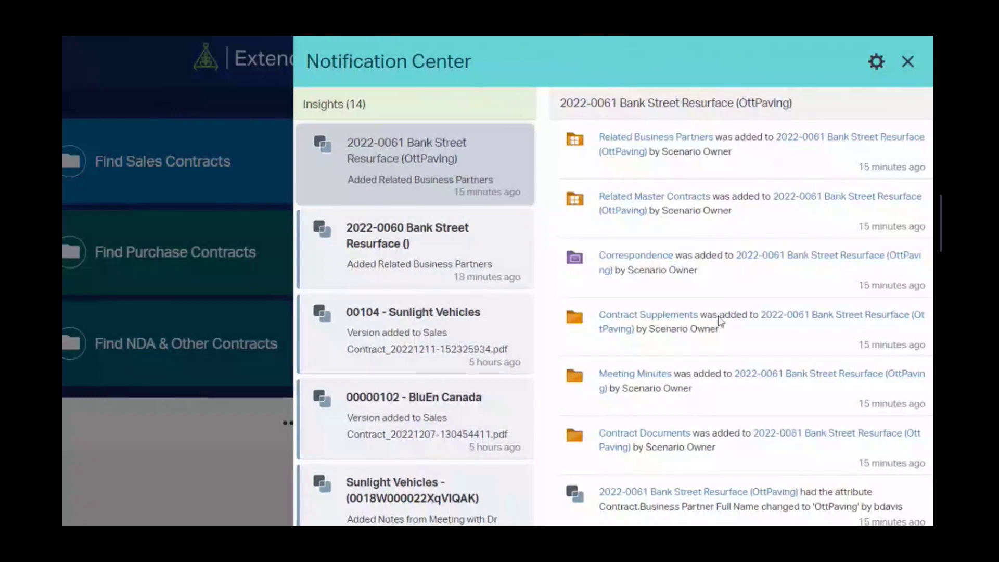
{"action": "left_click", "coordinate": [673, 434]}
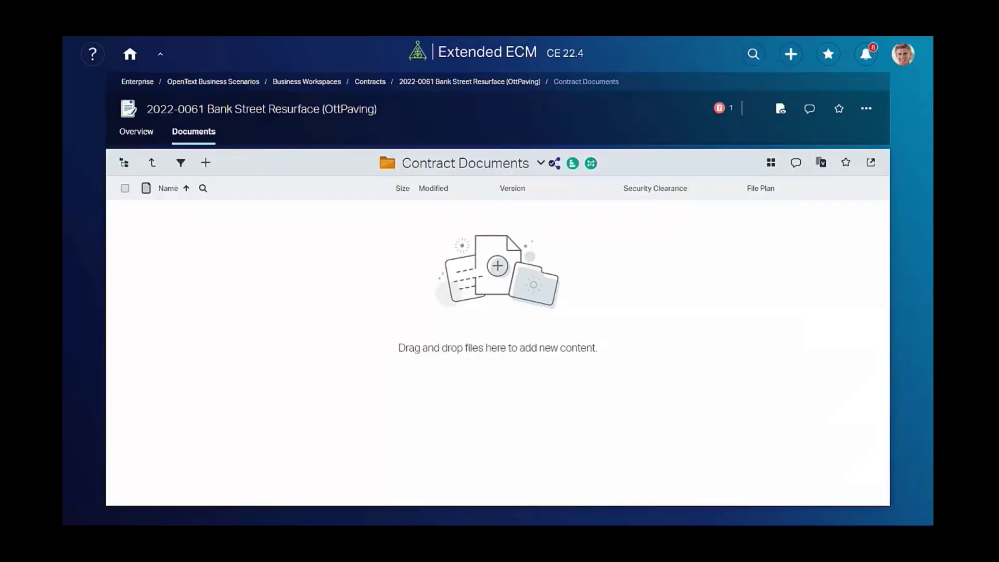
Drag the three contract files from File Explorer into the Contract Documents folder.
{"action": "left_click_drag", "start_coordinate": [996, 273], "coordinate": [416, 310]}
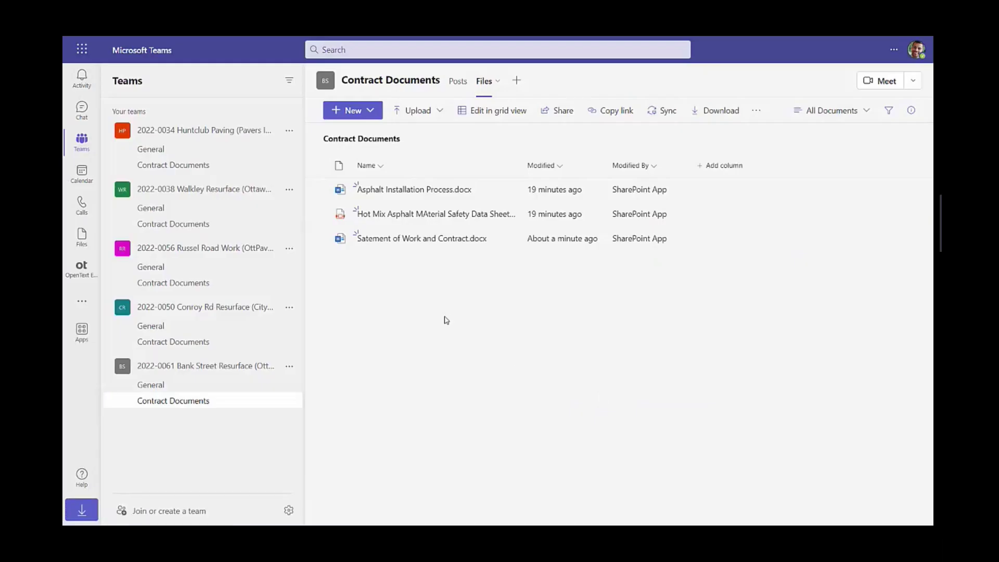
Select Satement of Work and Contract.docx and bring up its Open options.
{"action": "left_click", "coordinate": [320, 238]}
{"action": "left_click", "coordinate": [516, 111]}
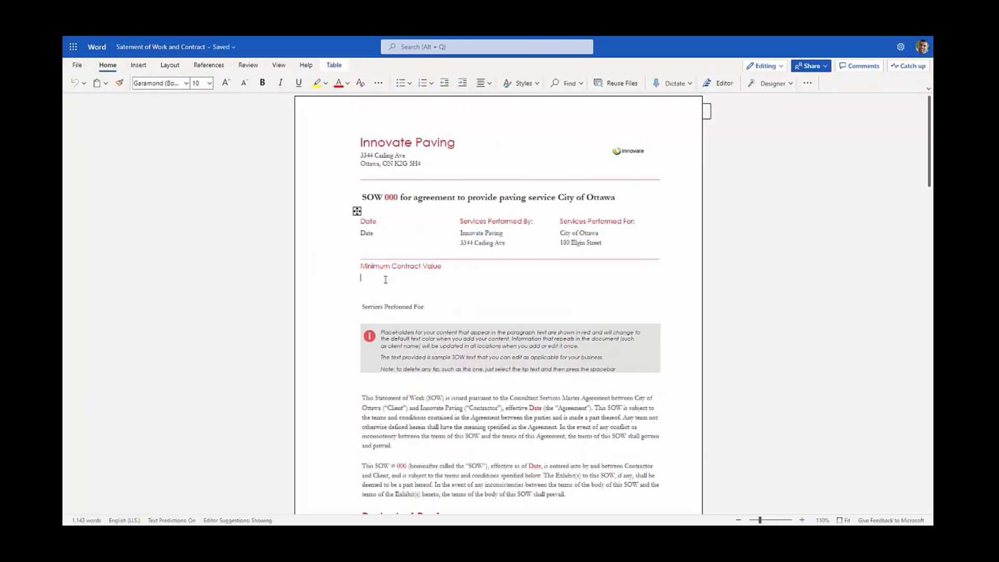
Enter '$200,000 (Bank Street Resurface)' on the empty line under Minimum Contract Value.
{"action": "left_click", "coordinate": [385, 279]}
{"action": "type", "text": "$200,000"}
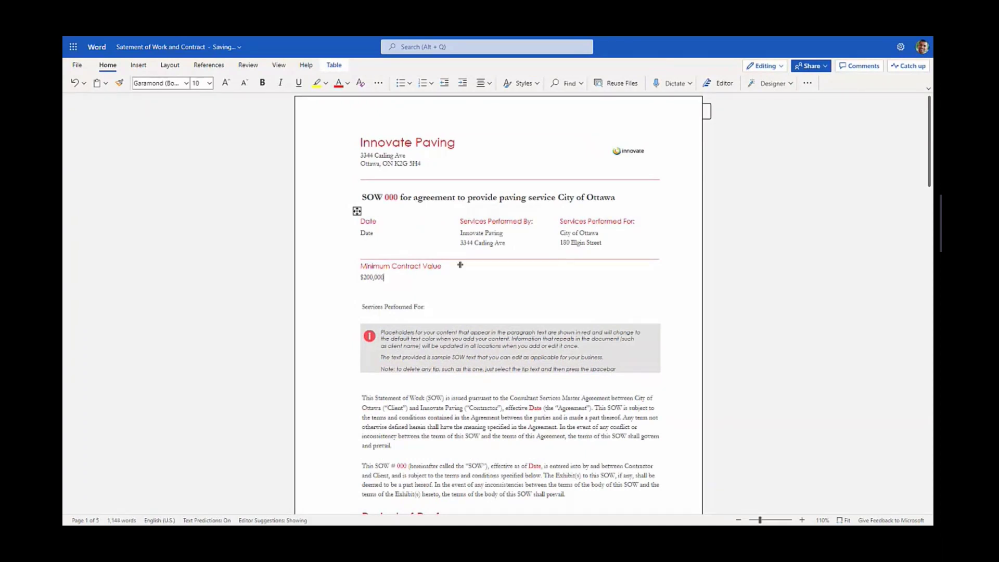
{"action": "type", "text": " (Bank Street Rdsurface)"}
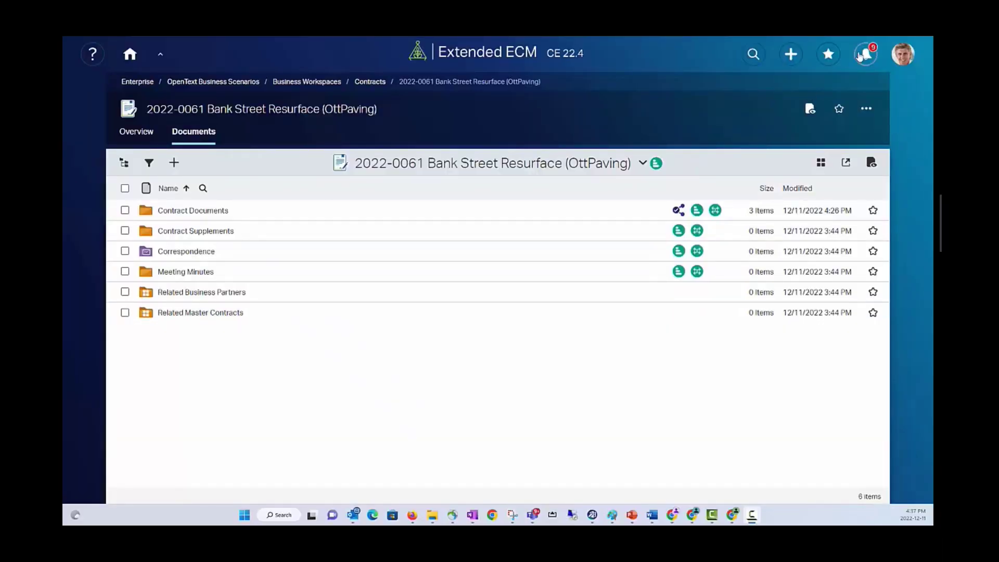
Go from the latest Bank Street Resurface notification to Contract Documents and preview Satement of Work and Contract.docx.
{"action": "left_click", "coordinate": [862, 55]}
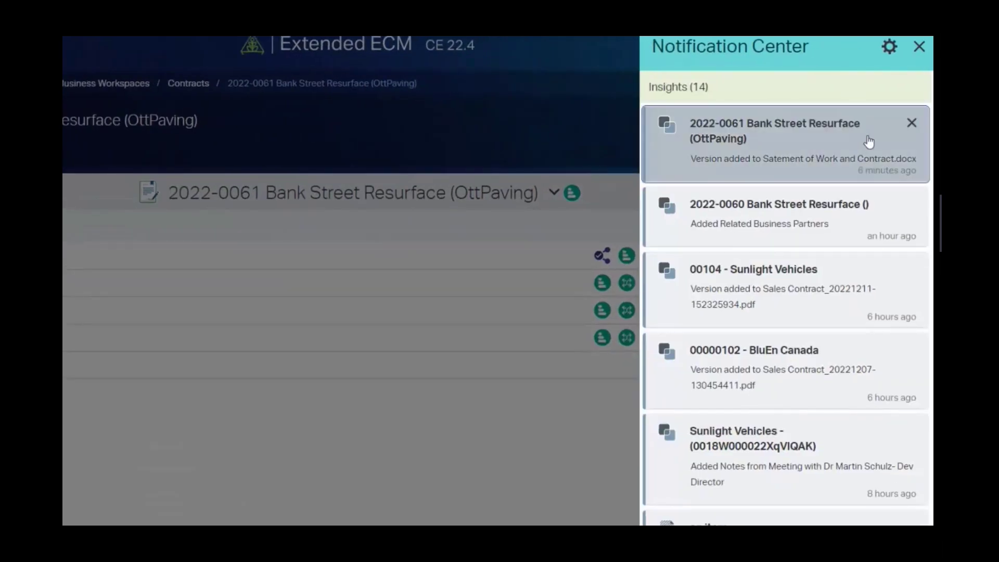
{"action": "left_click", "coordinate": [868, 142]}
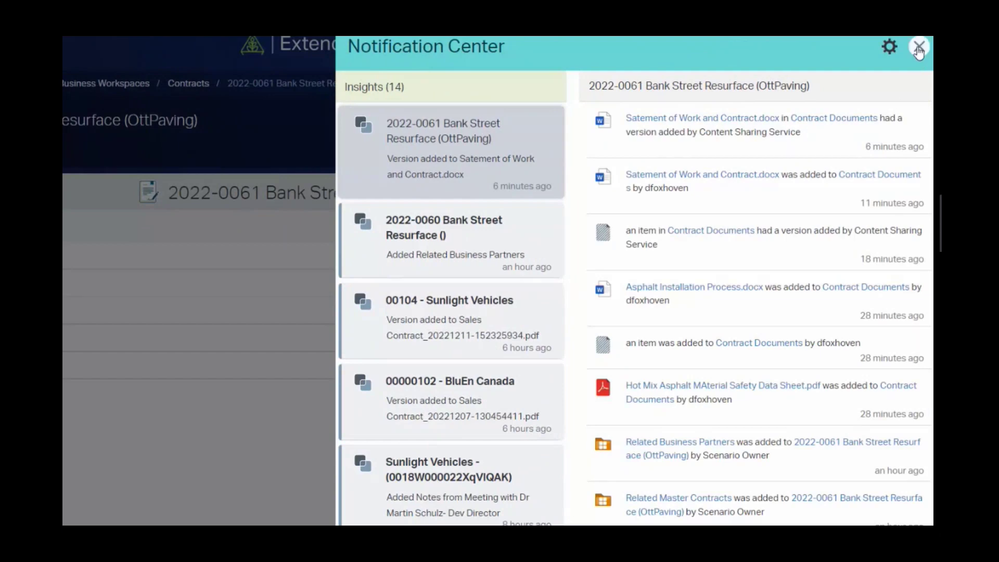
{"action": "left_click", "coordinate": [845, 120]}
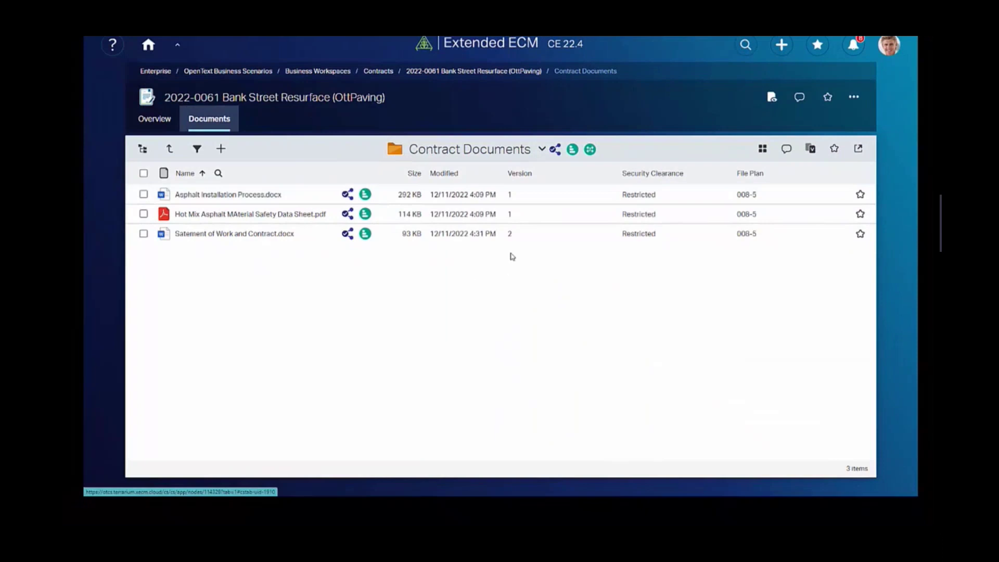
{"action": "mouse_move", "coordinate": [230, 236]}
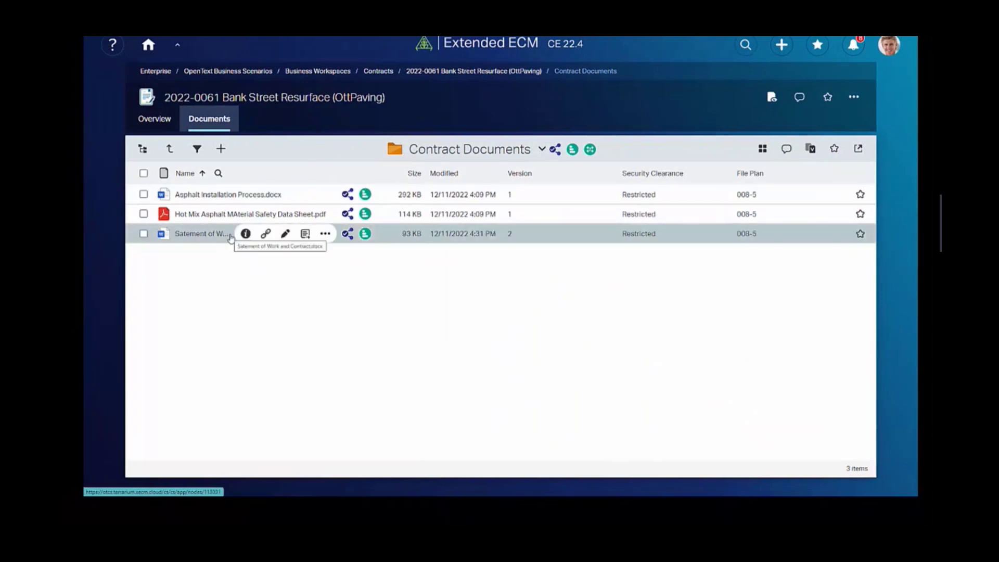
{"action": "left_click", "coordinate": [229, 234]}
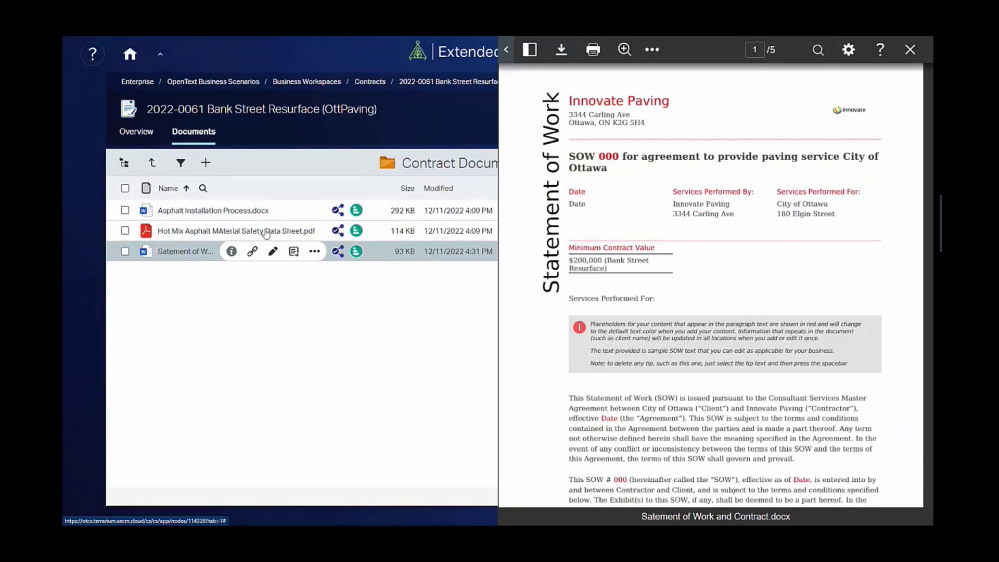
Draw a rectangle redaction over the $200,000 value and save the markup.
{"action": "left_click", "coordinate": [505, 51]}
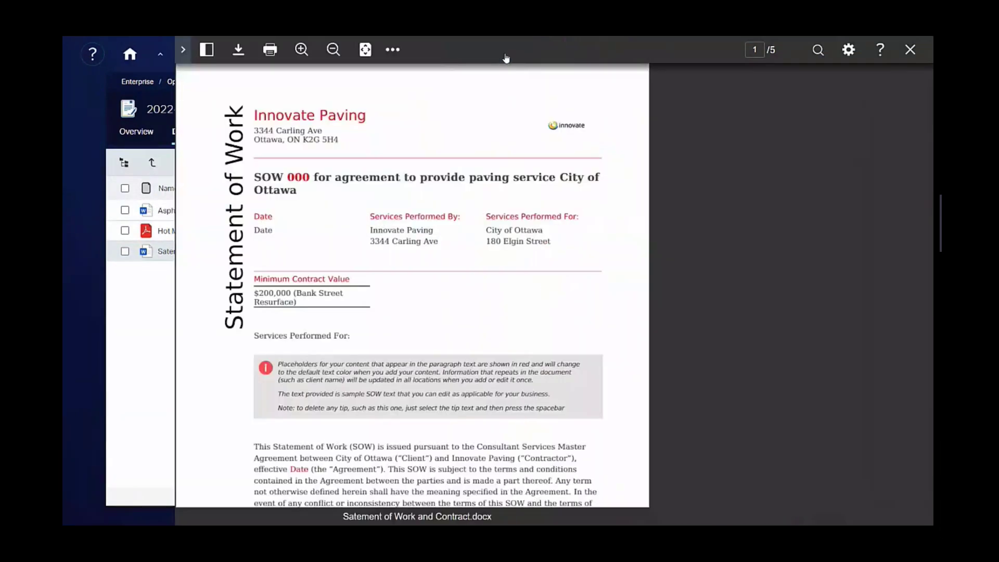
{"action": "left_click", "coordinate": [94, 52]}
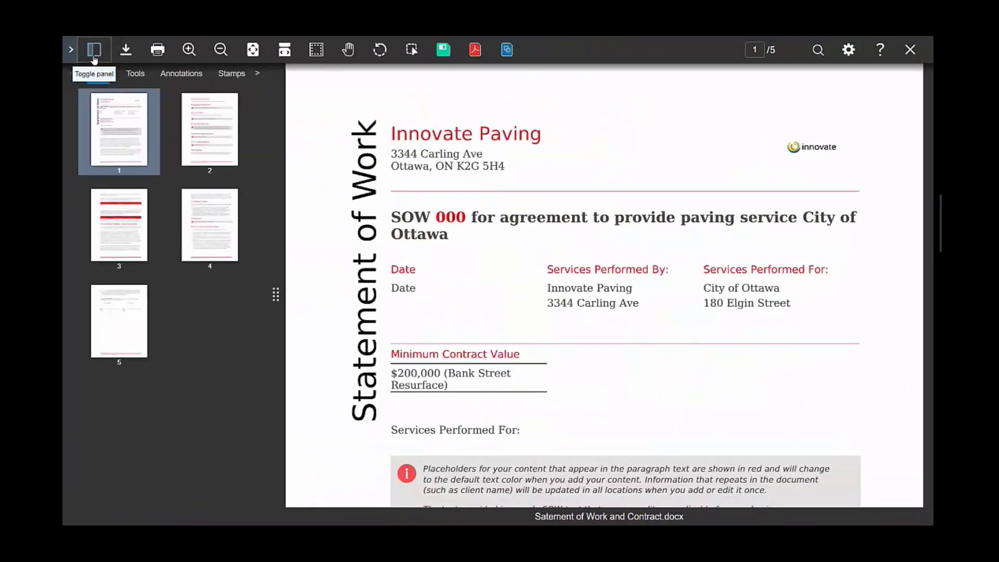
{"action": "left_click", "coordinate": [139, 78]}
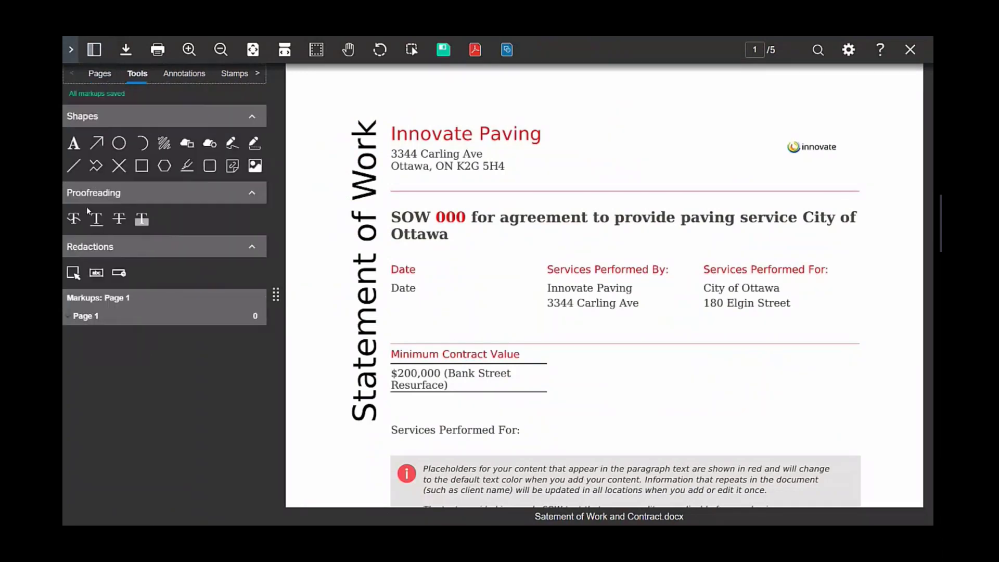
{"action": "left_click", "coordinate": [74, 278]}
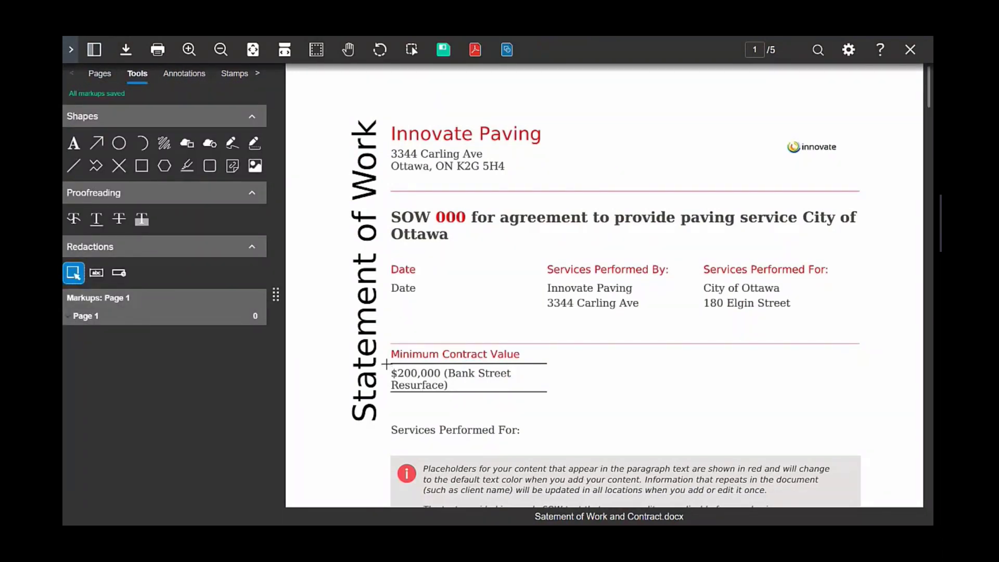
{"action": "left_click_drag", "start_coordinate": [389, 366], "coordinate": [443, 382]}
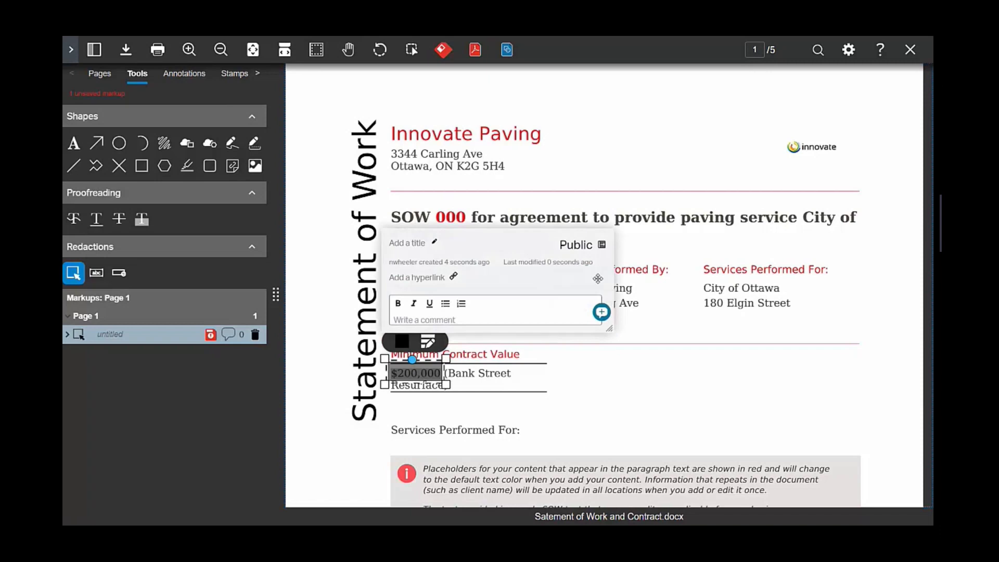
{"action": "left_click", "coordinate": [444, 52]}
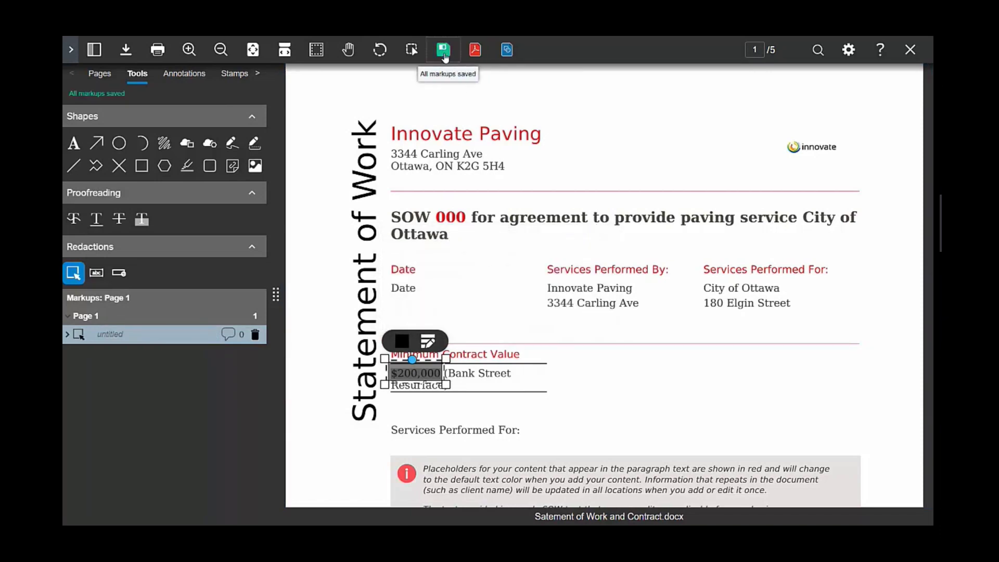
Publish a PDF with markups included back to Content Server as a new file.
{"action": "left_click", "coordinate": [477, 52]}
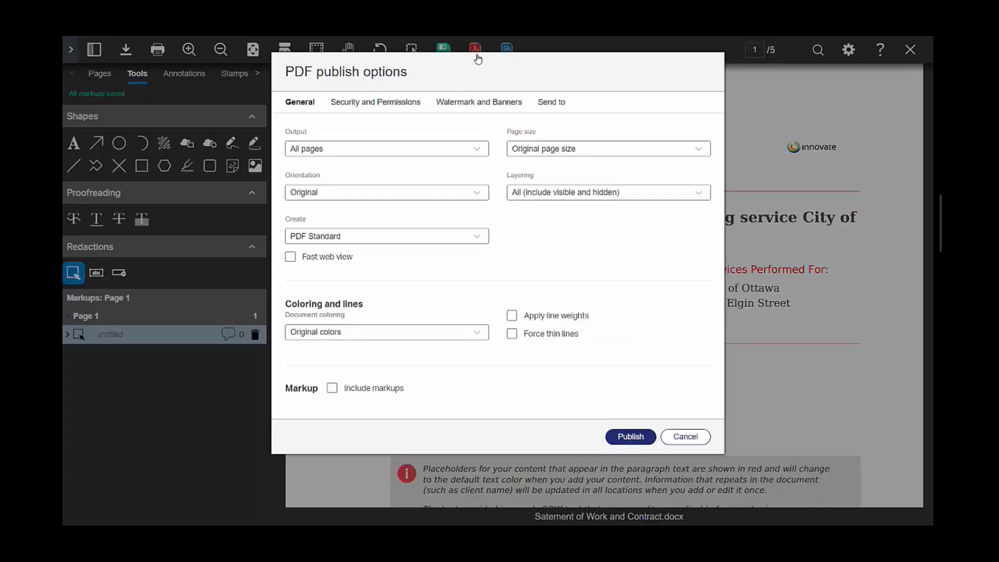
{"action": "left_click", "coordinate": [332, 388]}
{"action": "left_click", "coordinate": [551, 103]}
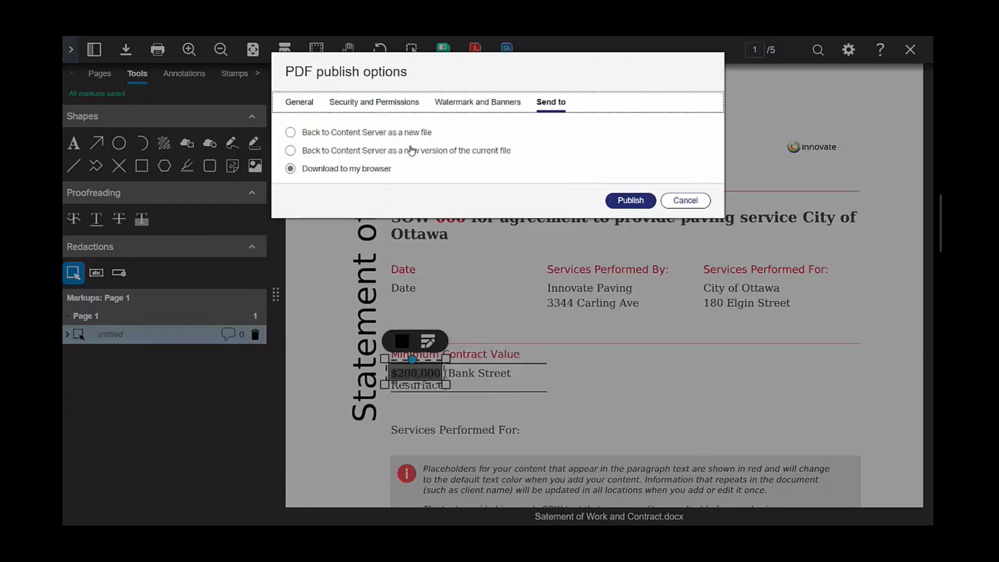
{"action": "left_click", "coordinate": [352, 136]}
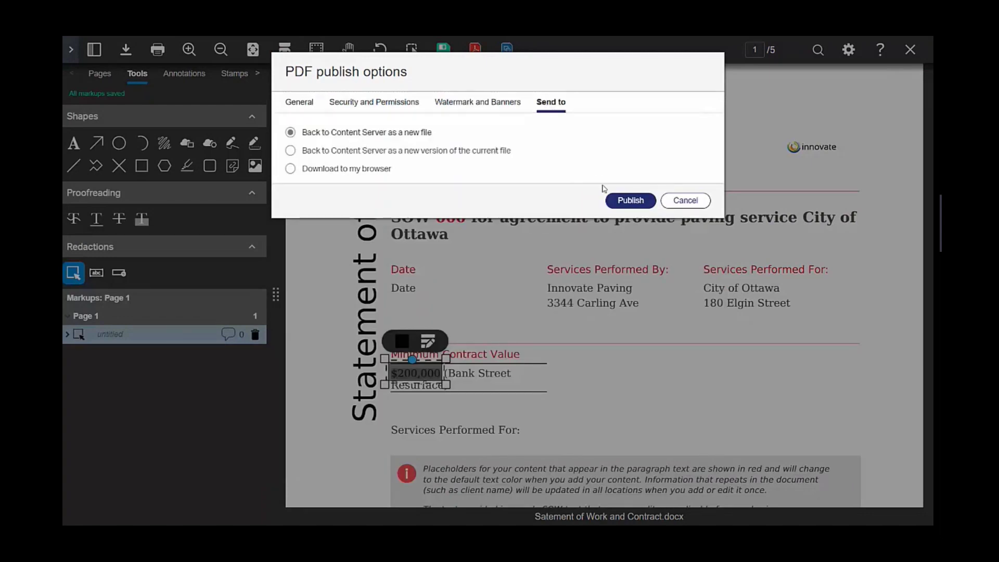
{"action": "left_click", "coordinate": [628, 201]}
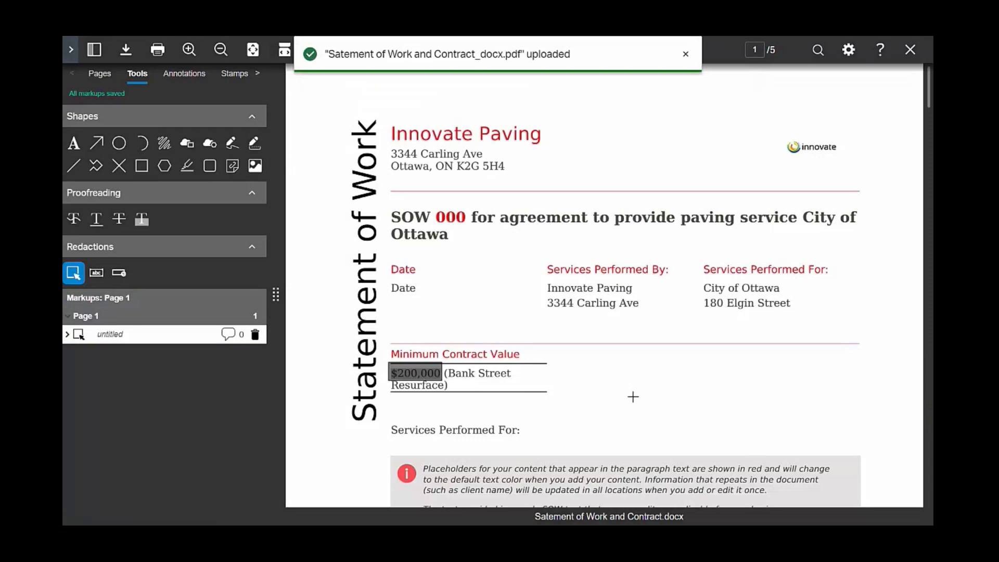
{"action": "key", "text": "Escape"}
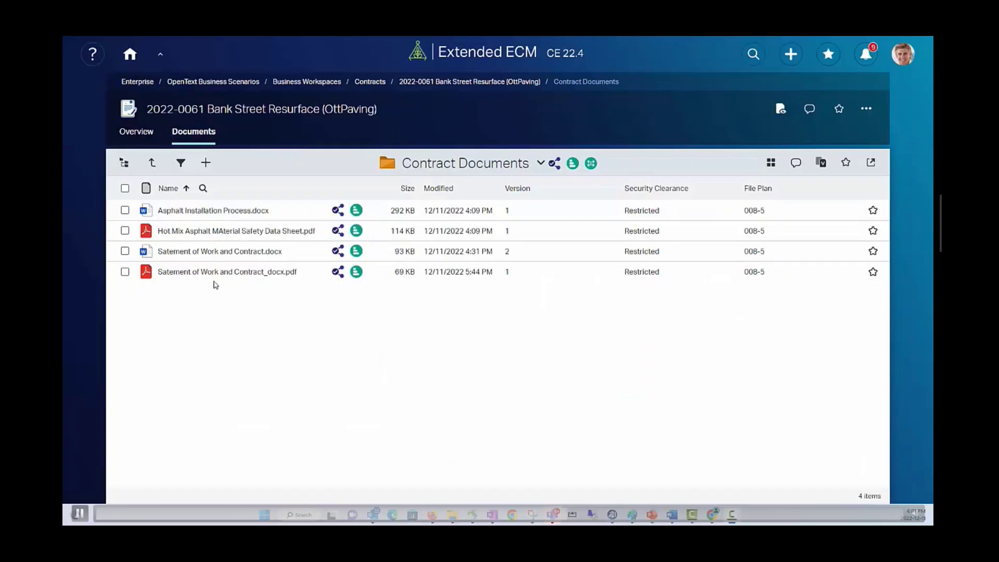
Preview the redacted PDF, then raise the Statement of Work .docx clearance to Company Confidential.
{"action": "left_click", "coordinate": [198, 273]}
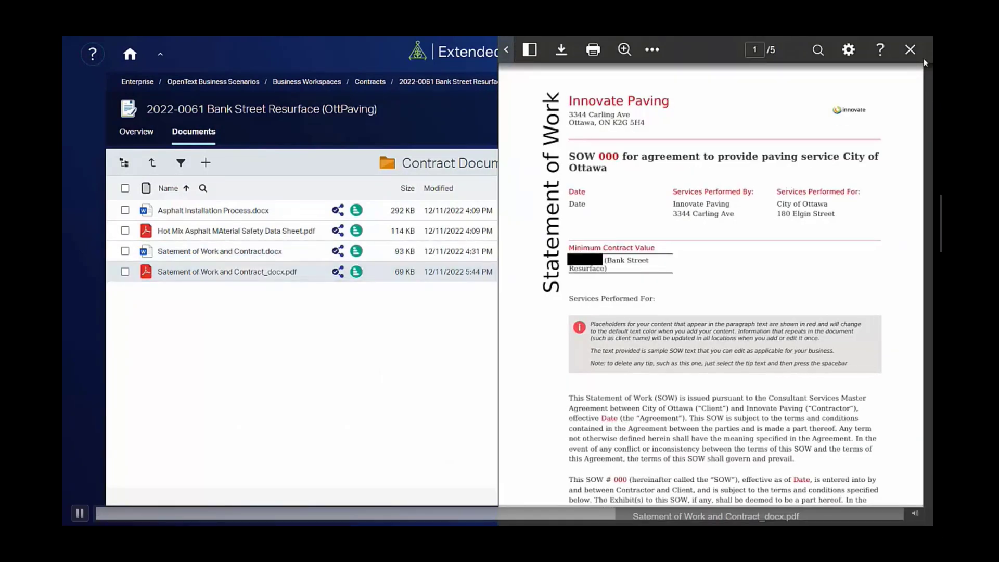
{"action": "left_click", "coordinate": [910, 49]}
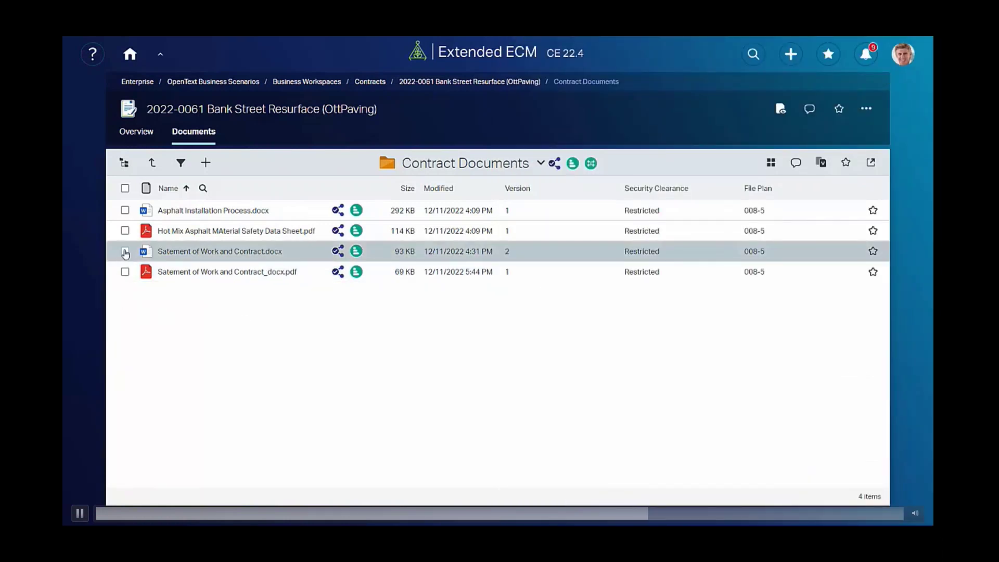
{"action": "left_click", "coordinate": [124, 252]}
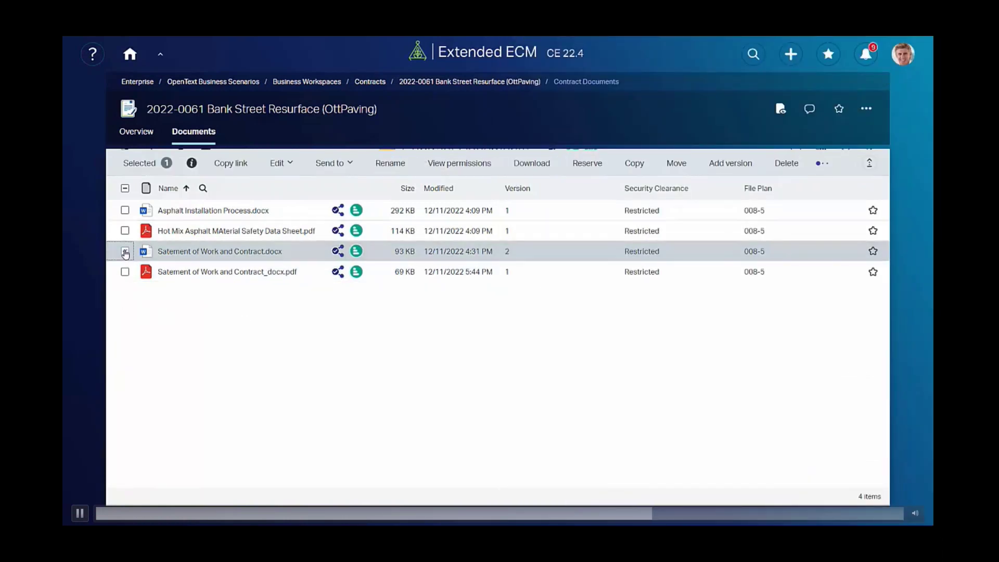
{"action": "left_click", "coordinate": [824, 163]}
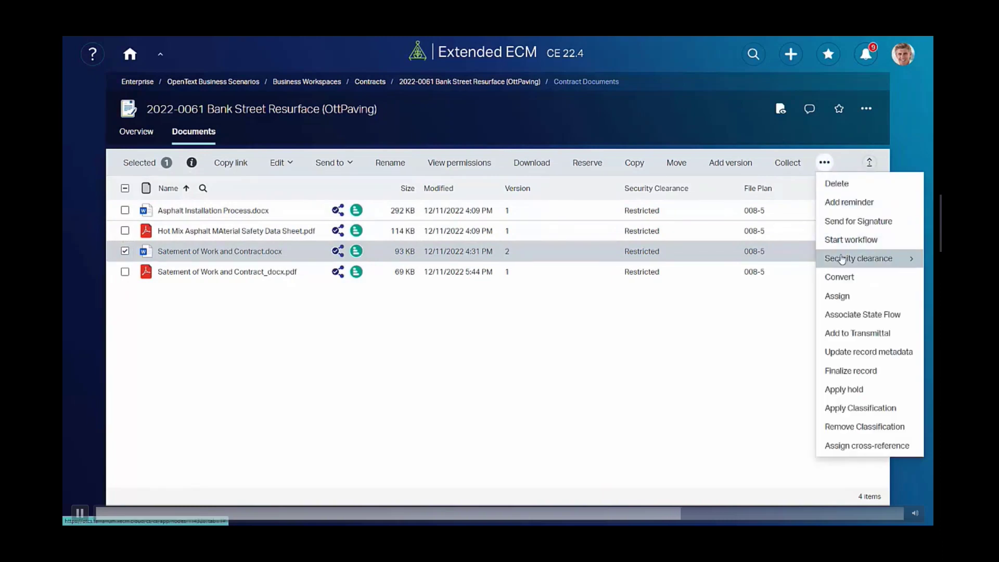
{"action": "mouse_move", "coordinate": [841, 259]}
{"action": "left_click", "coordinate": [754, 259]}
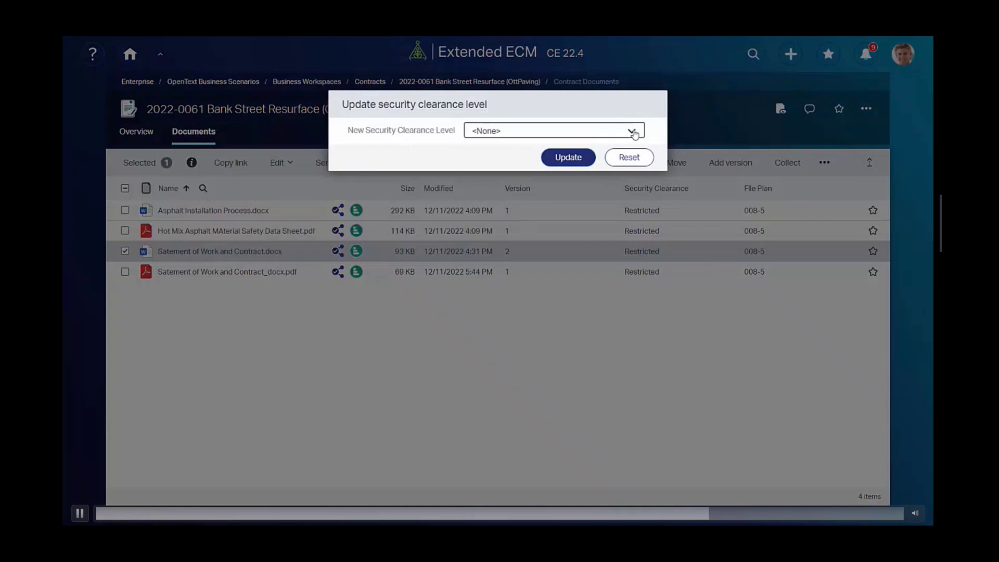
{"action": "left_click", "coordinate": [631, 131]}
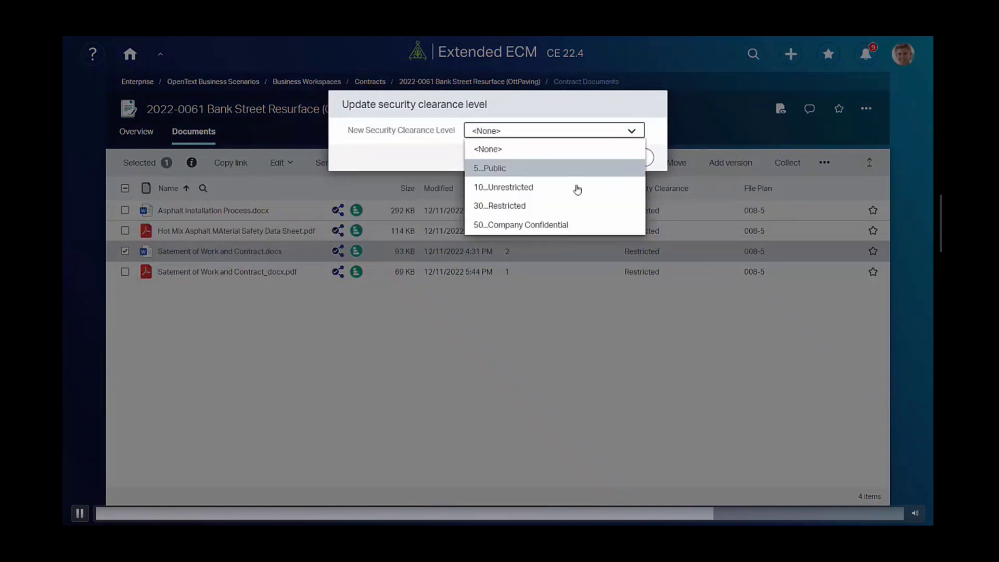
{"action": "left_click", "coordinate": [551, 224]}
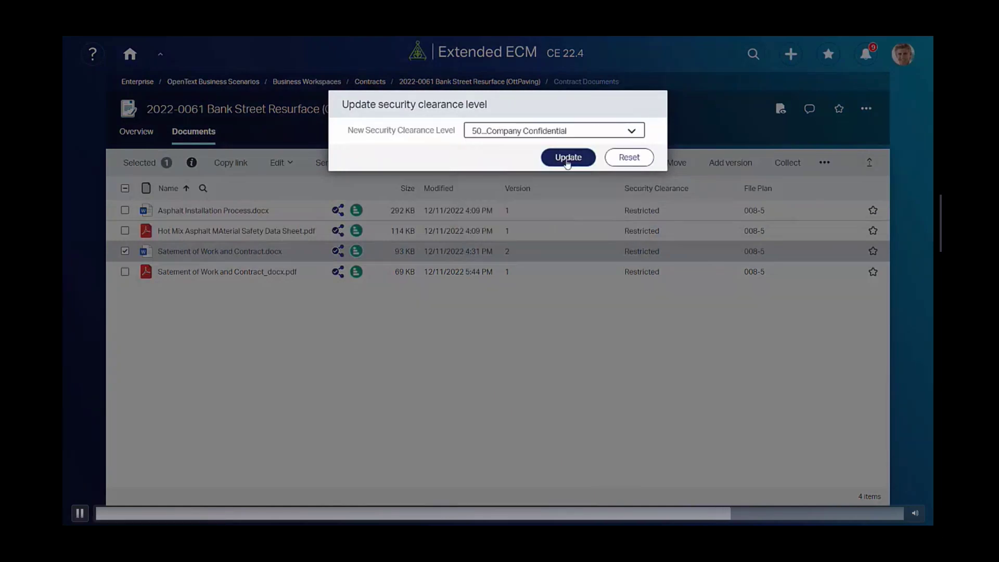
{"action": "left_click", "coordinate": [567, 160]}
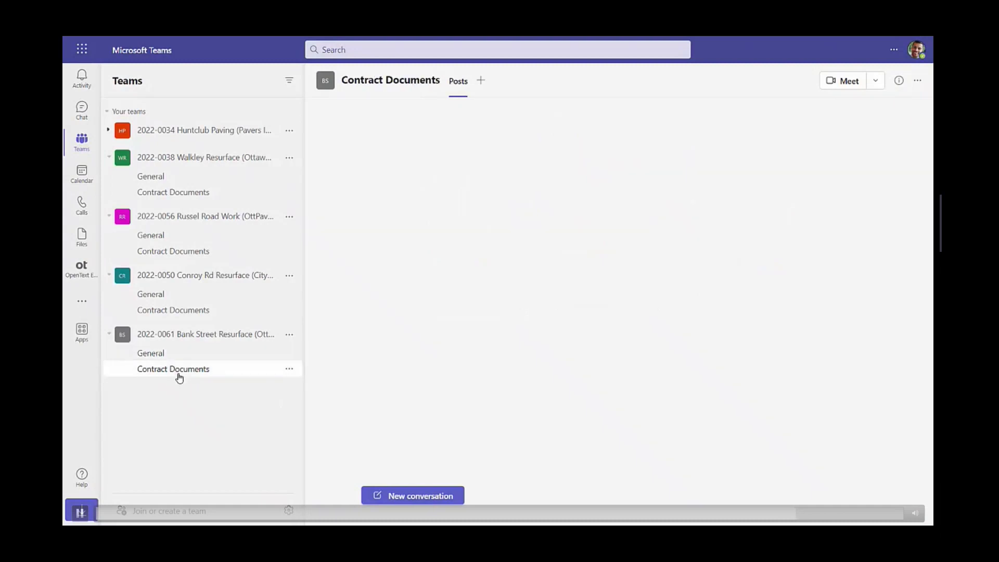
View the redacted Statement of Work PDF in the channel's Files library, then close it.
{"action": "left_click", "coordinate": [488, 88]}
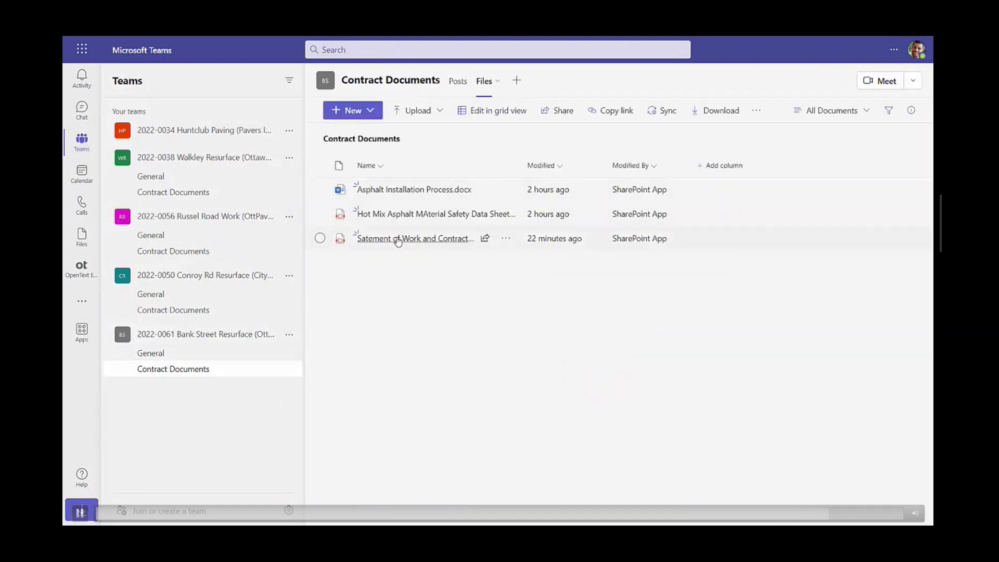
{"action": "left_click", "coordinate": [398, 239]}
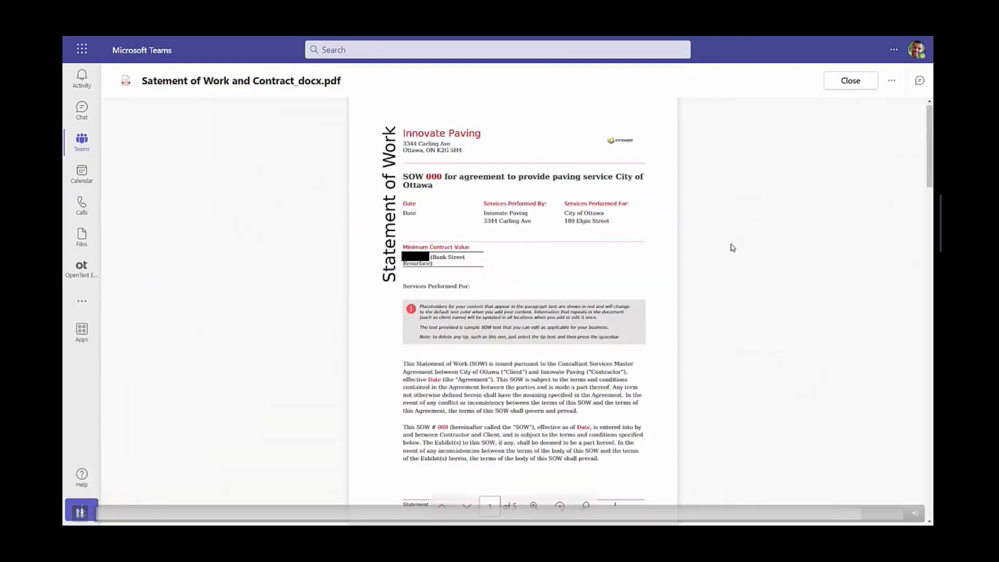
{"action": "left_click", "coordinate": [850, 80]}
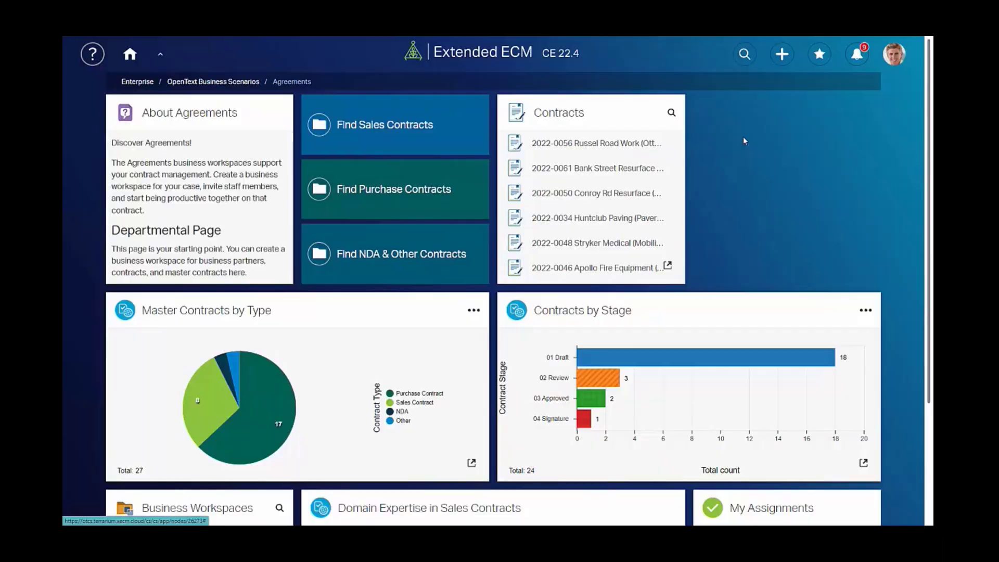
Sort the expanded Contracts list by name, then close the expanded table.
{"action": "left_click", "coordinate": [673, 266]}
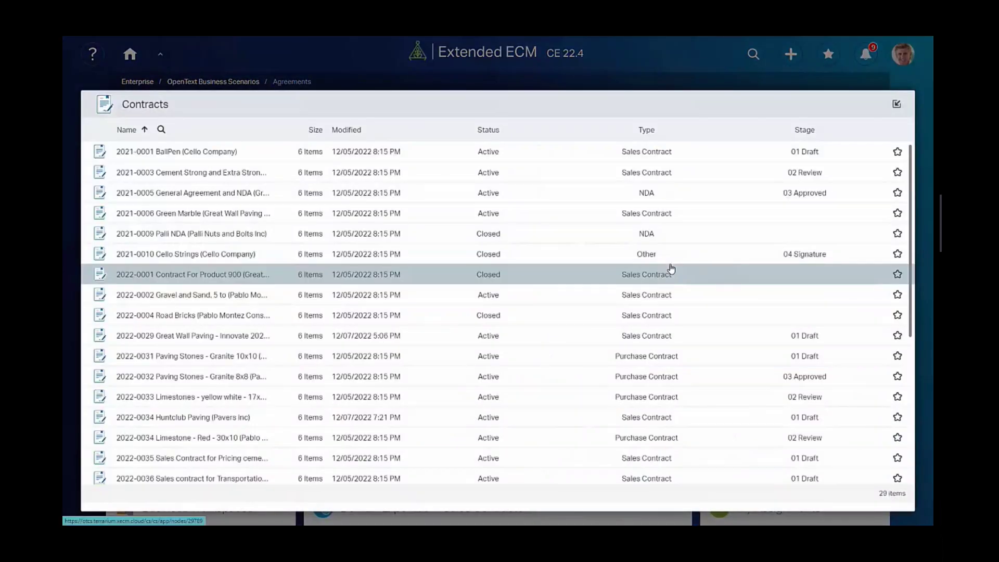
{"action": "left_click", "coordinate": [127, 130]}
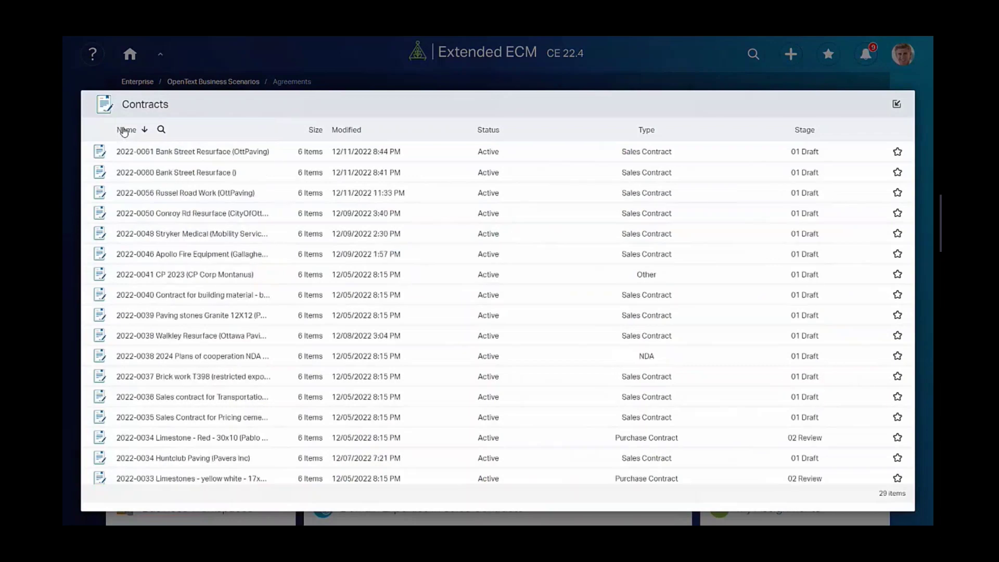
{"action": "key", "text": "Escape"}
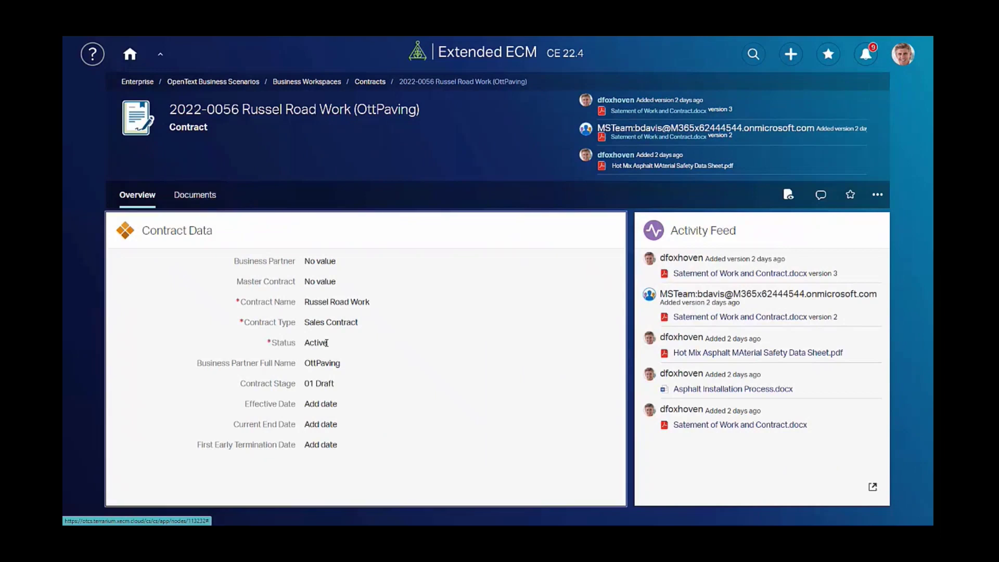
Set Russel Road Work's contract stage to 02 Review and glance at Favorites.
{"action": "left_click", "coordinate": [339, 385]}
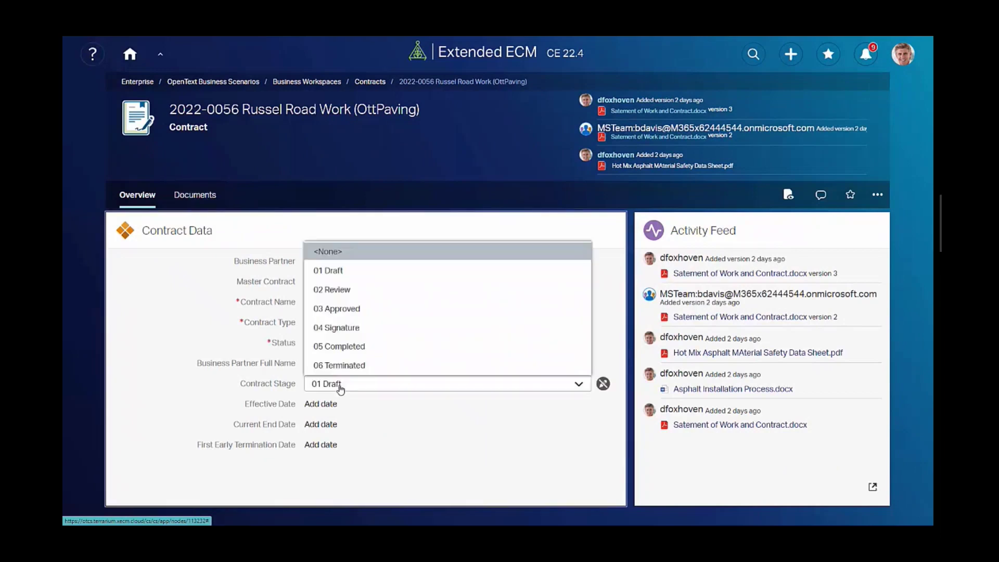
{"action": "left_click", "coordinate": [364, 290]}
{"action": "left_click", "coordinate": [597, 434]}
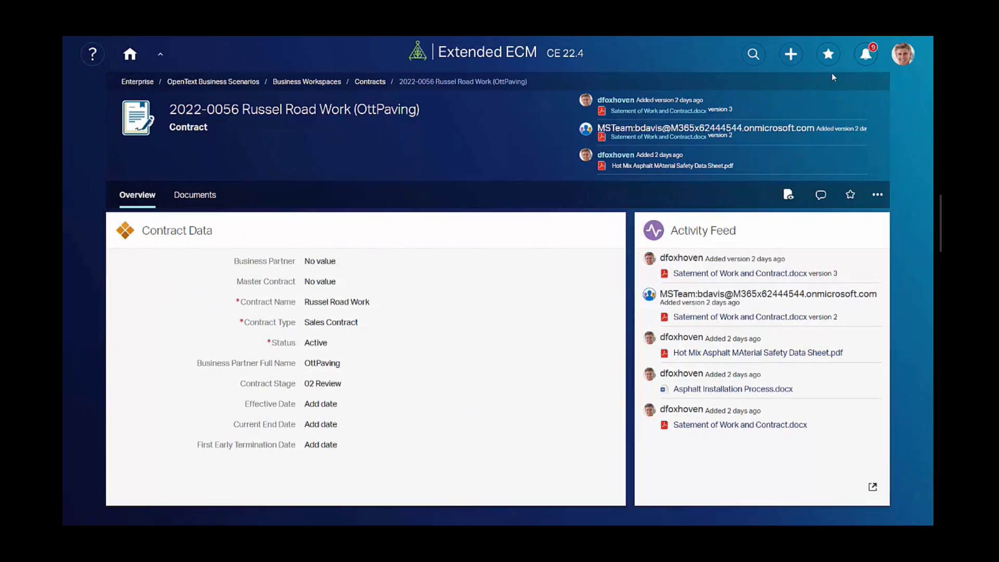
{"action": "left_click", "coordinate": [828, 54]}
{"action": "key", "text": "Escape"}
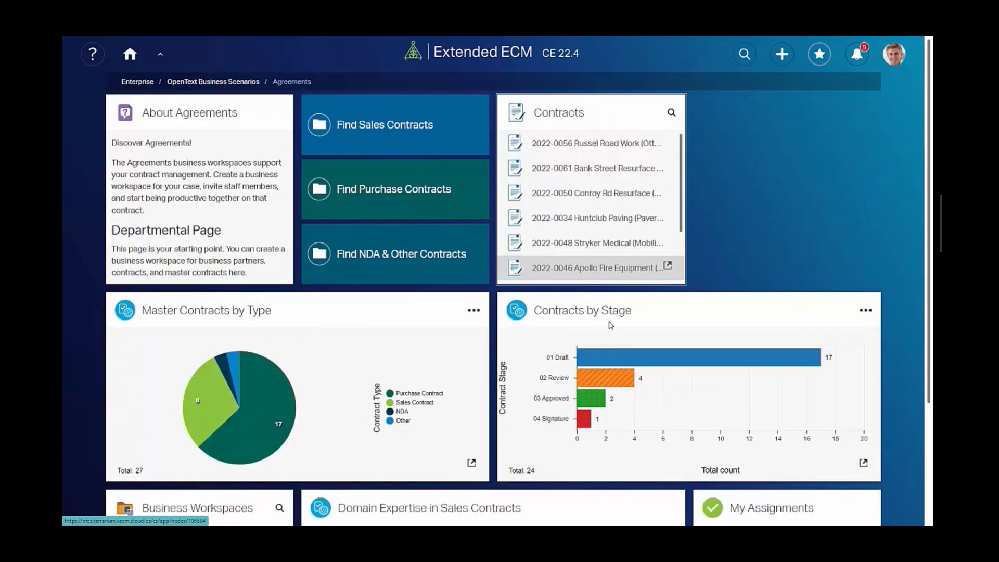
Drill into the 01 Draft contracts in Contracts by Stage, then return to the chart.
{"action": "left_click", "coordinate": [611, 356]}
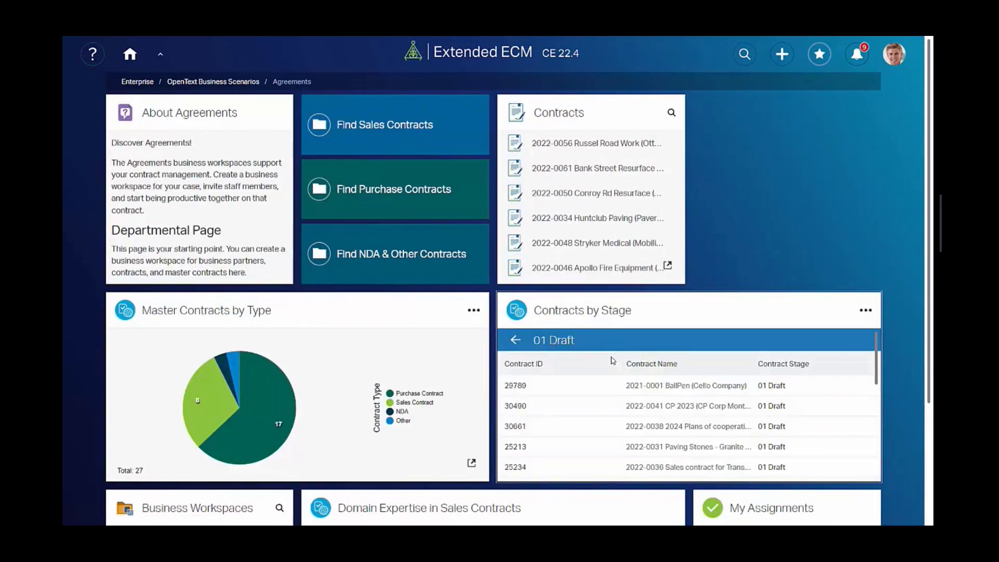
{"action": "scroll", "coordinate": [621, 386], "scroll_direction": "down", "scroll_amount": 3}
{"action": "scroll", "coordinate": [620, 386], "scroll_direction": "down", "scroll_amount": 3}
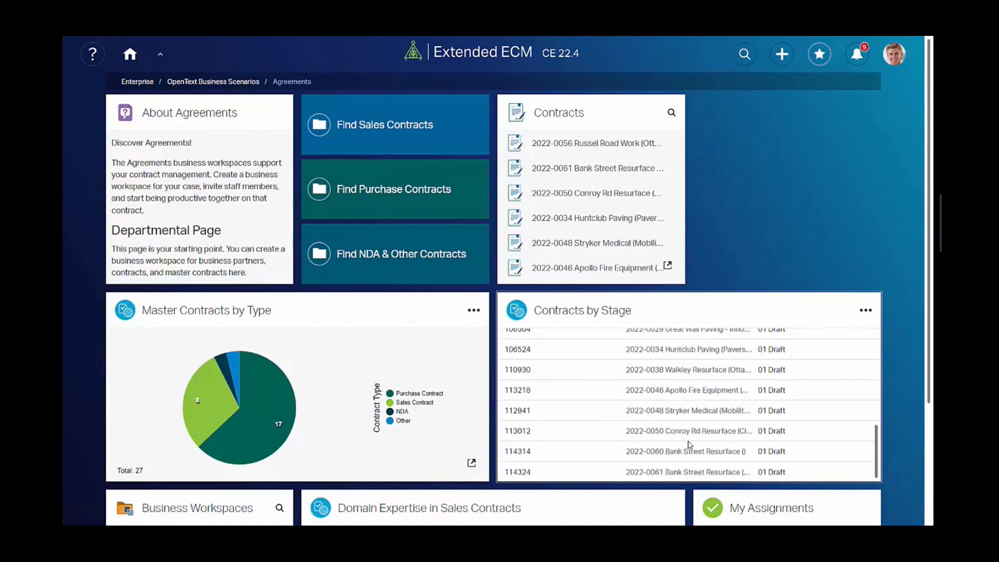
{"action": "scroll", "coordinate": [625, 370], "scroll_direction": "up", "scroll_amount": 6}
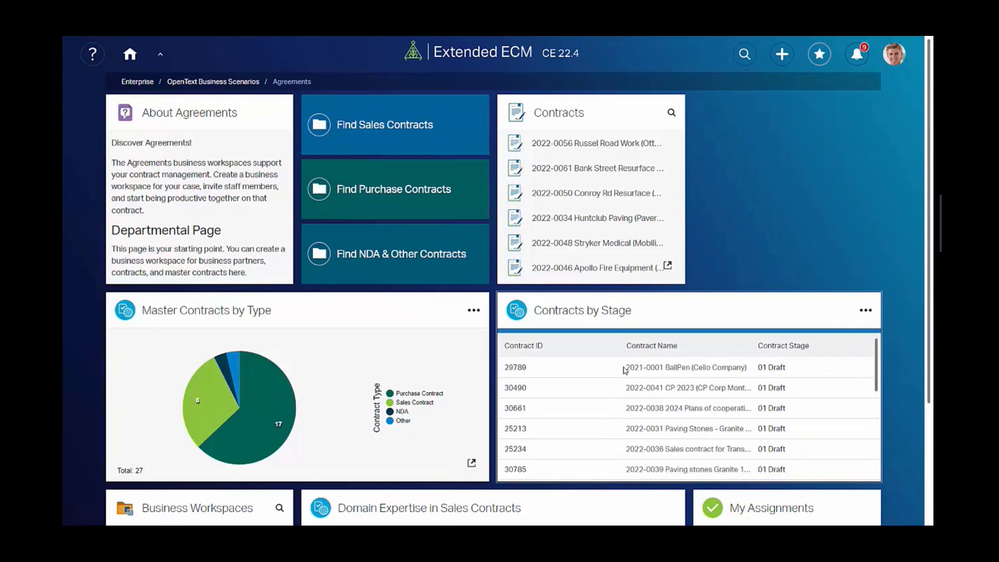
{"action": "scroll", "coordinate": [625, 370], "scroll_direction": "up", "scroll_amount": 1}
{"action": "left_click", "coordinate": [521, 342]}
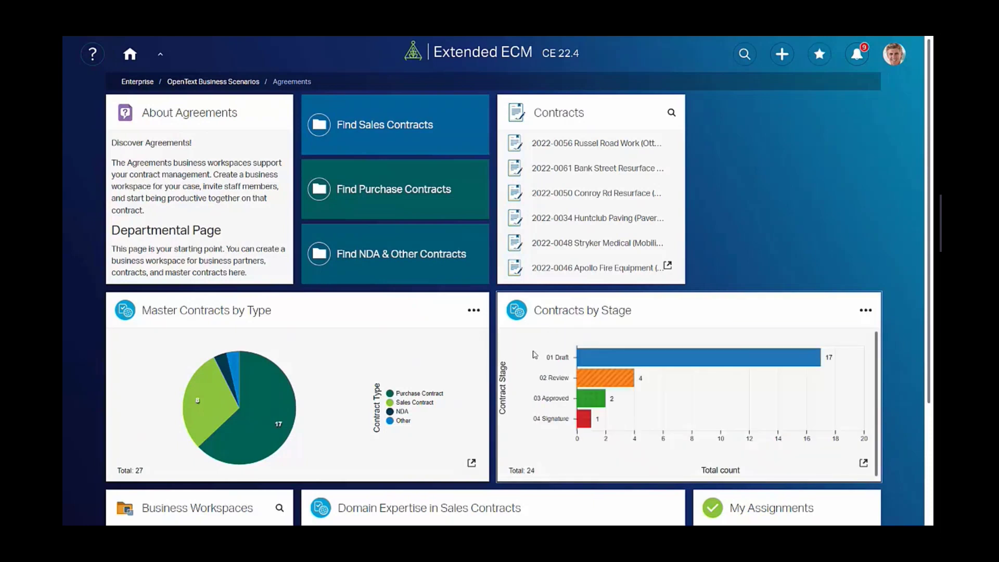
Review the 02 Review contracts list, then restore the Contracts by Stage bar chart.
{"action": "left_click", "coordinate": [611, 381]}
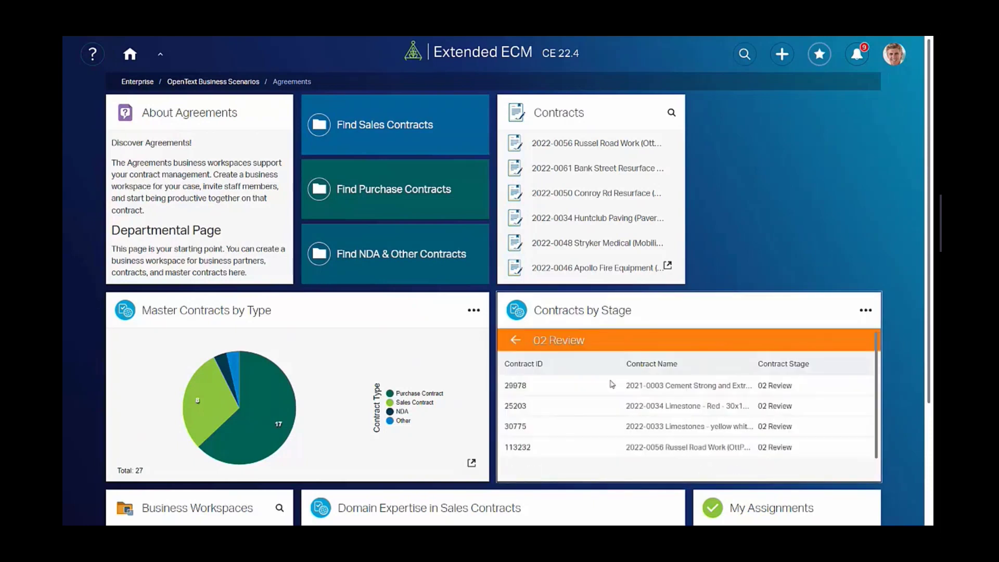
{"action": "scroll", "coordinate": [612, 384], "scroll_direction": "down", "scroll_amount": 1}
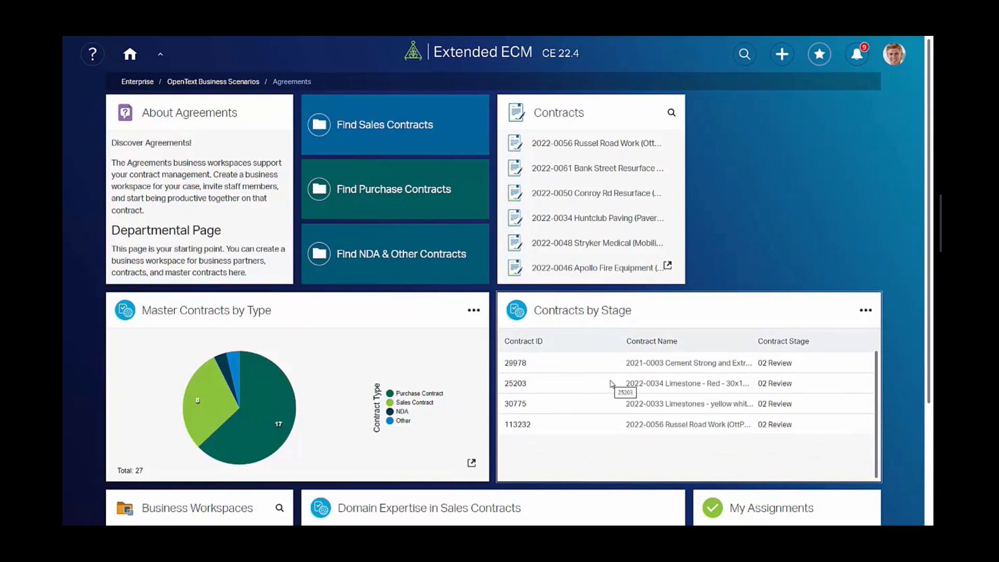
{"action": "scroll", "coordinate": [612, 384], "scroll_direction": "up", "scroll_amount": 1}
{"action": "left_click", "coordinate": [515, 341]}
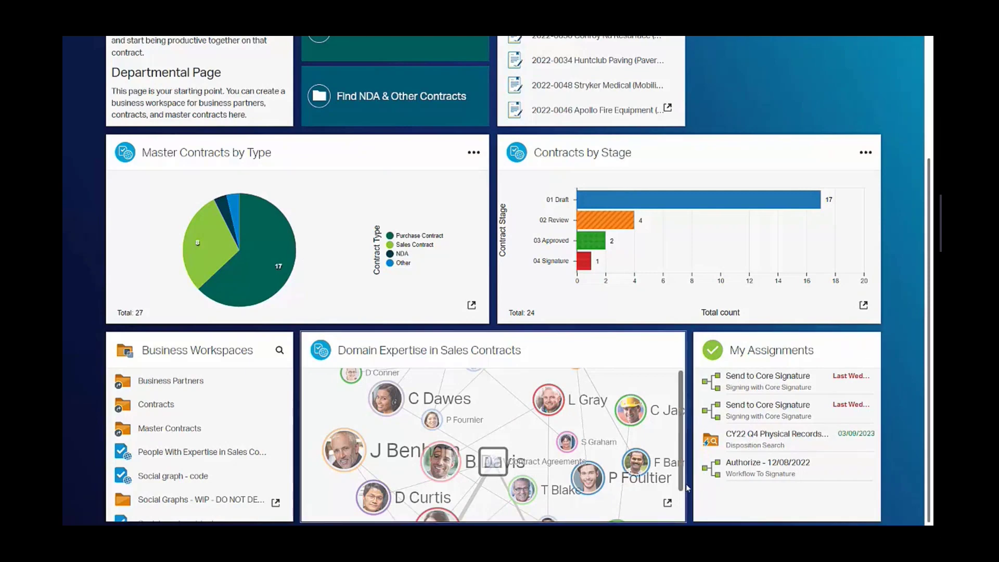
{"action": "left_click", "coordinate": [668, 503]}
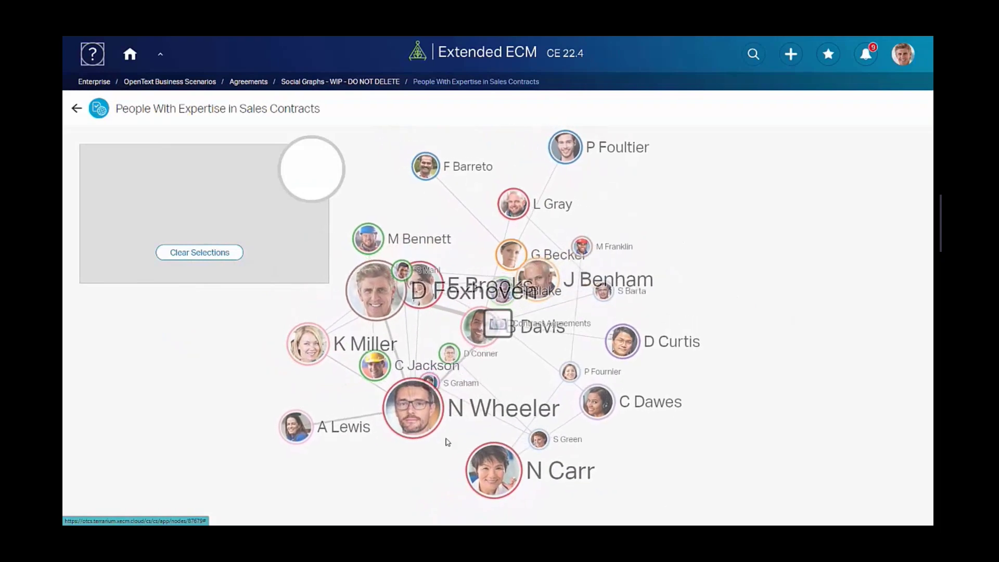
{"action": "left_click", "coordinate": [416, 414]}
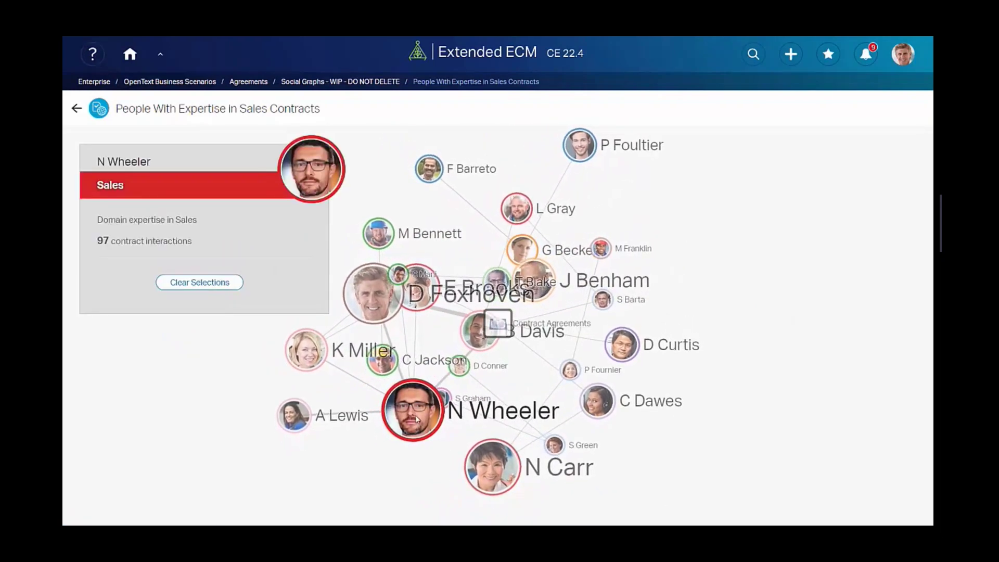
{"action": "left_click_drag", "start_coordinate": [418, 415], "coordinate": [843, 169]}
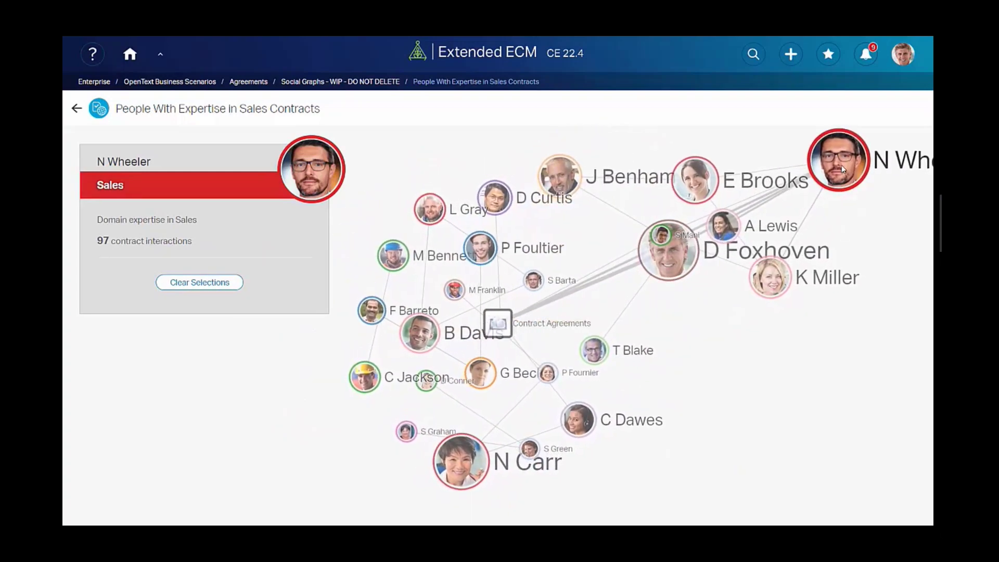
{"action": "left_click_drag", "start_coordinate": [843, 169], "coordinate": [847, 167]}
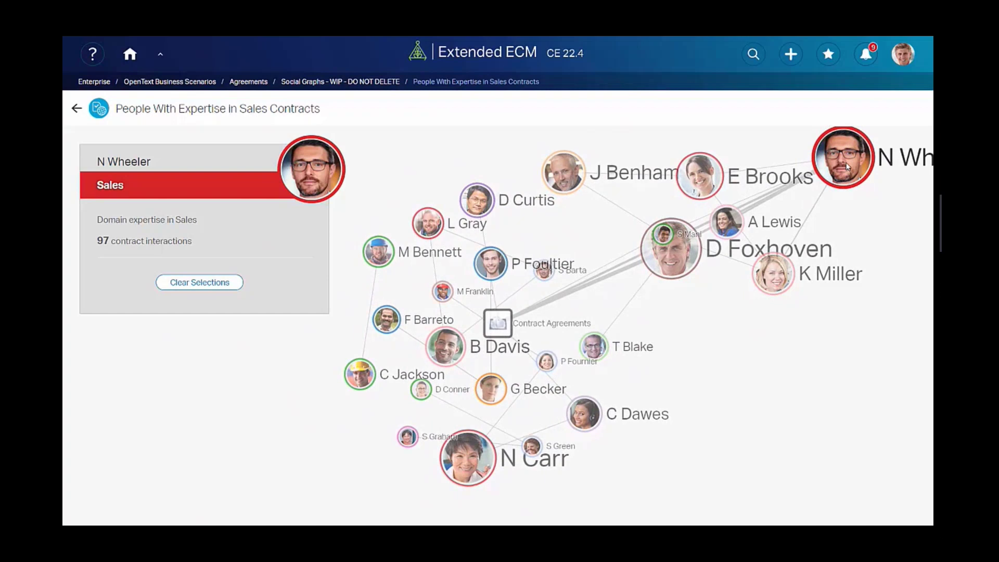
{"action": "left_click", "coordinate": [667, 270]}
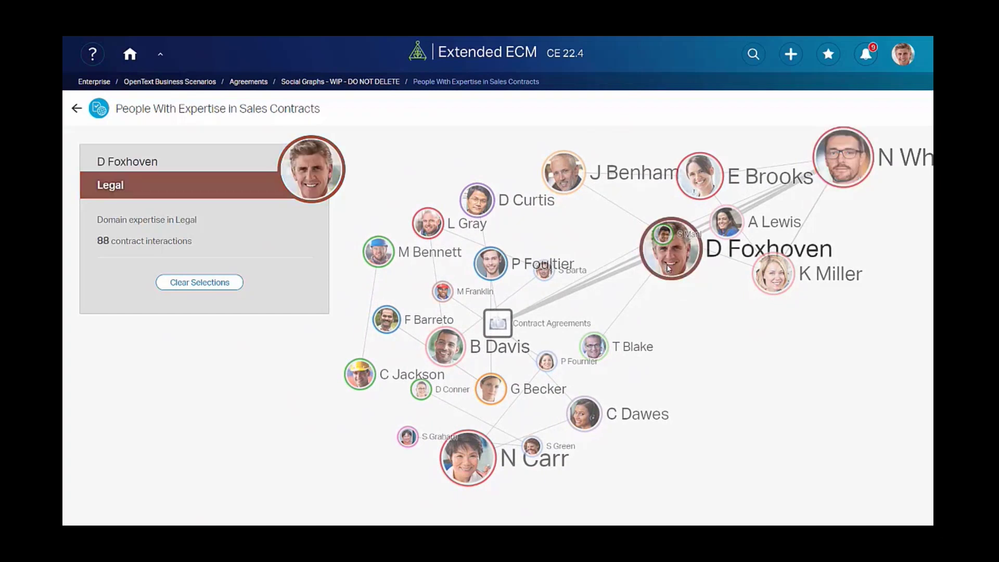
{"action": "left_click_drag", "start_coordinate": [669, 268], "coordinate": [886, 169]}
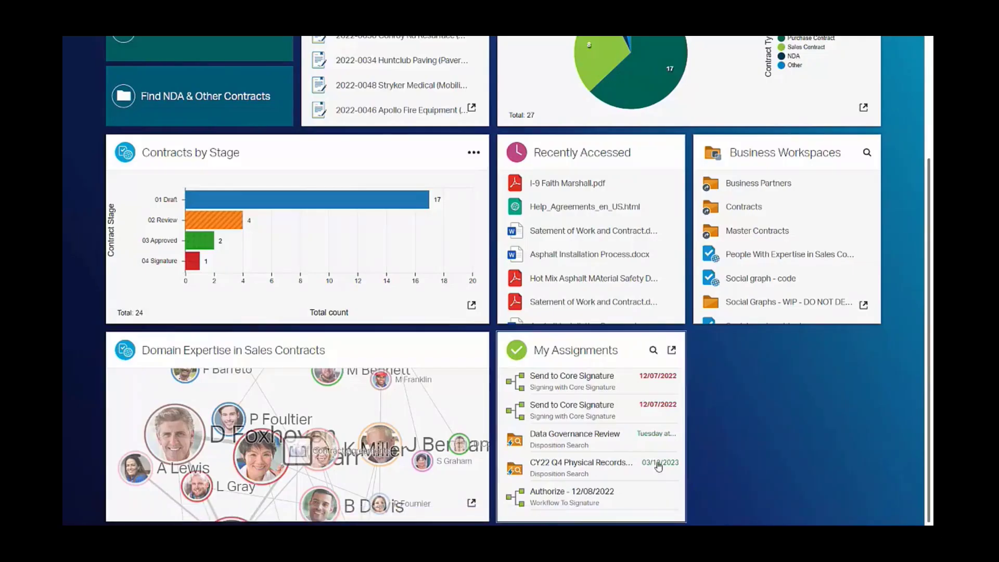
Open Data Governance Review and preview its I-9 form PDF, then close the viewer.
{"action": "left_click", "coordinate": [595, 440]}
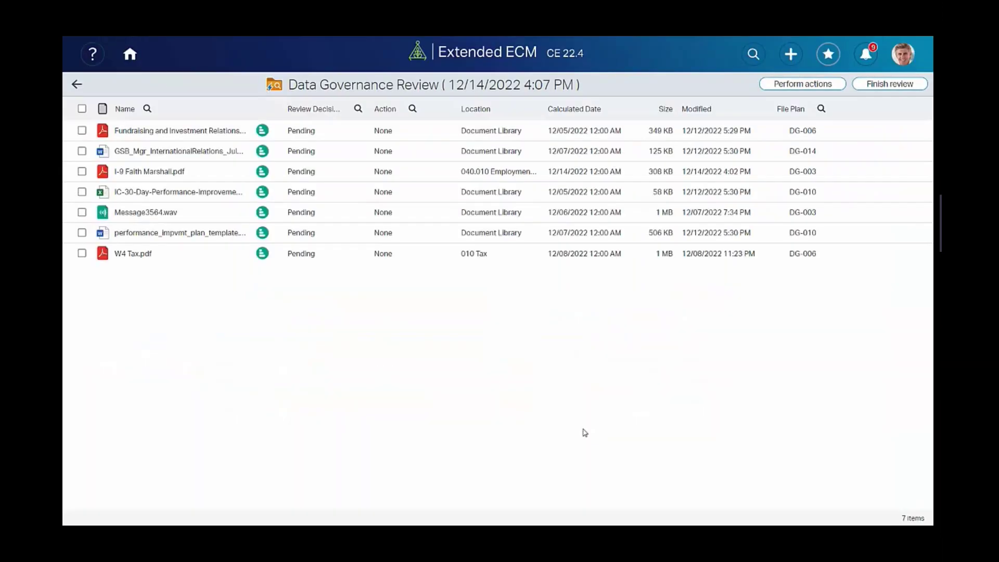
{"action": "left_click", "coordinate": [148, 176]}
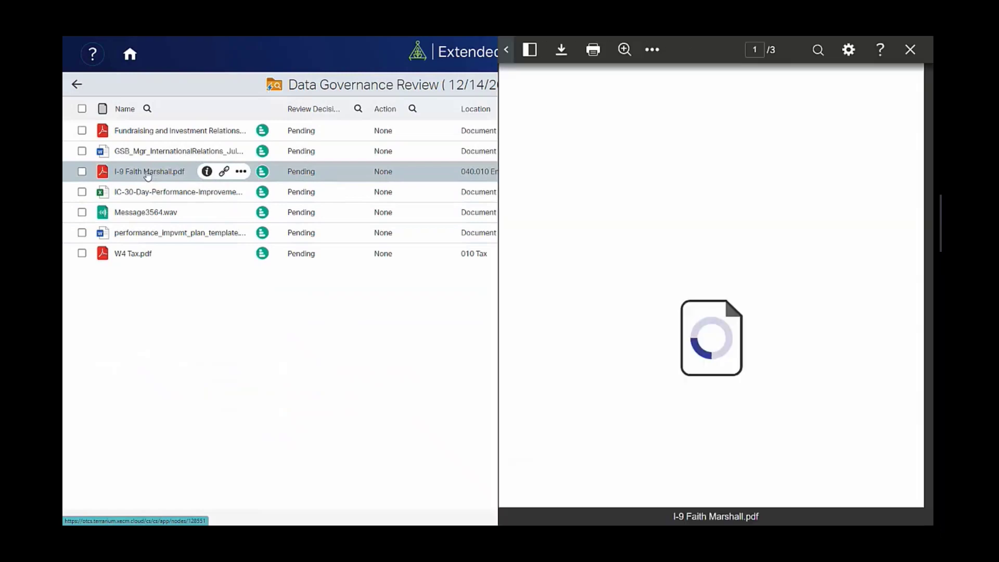
{"action": "left_click", "coordinate": [77, 86]}
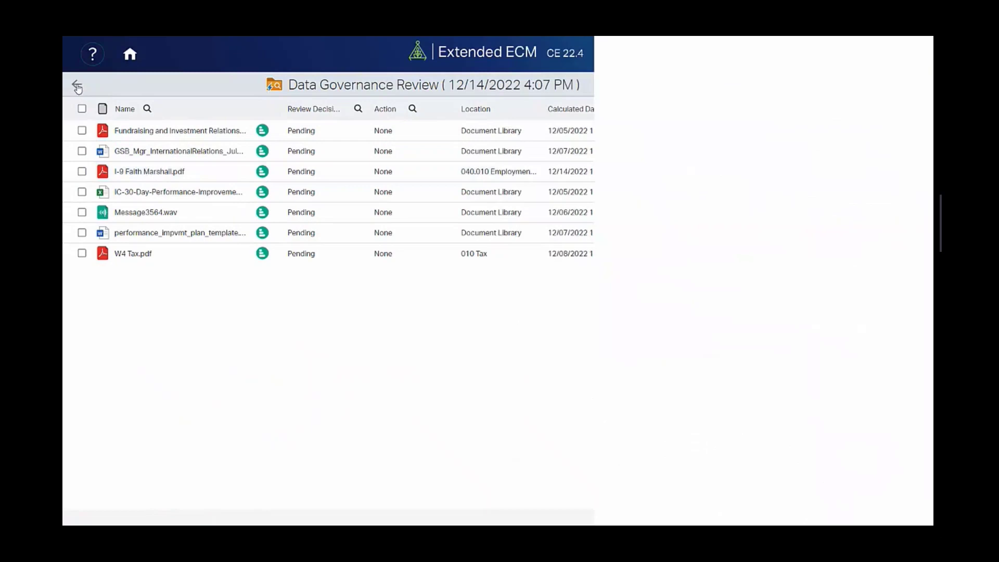
Return to the Agreements dashboard and open the CY22 Q4 Physical Records Disposition assignment.
{"action": "left_click", "coordinate": [77, 86]}
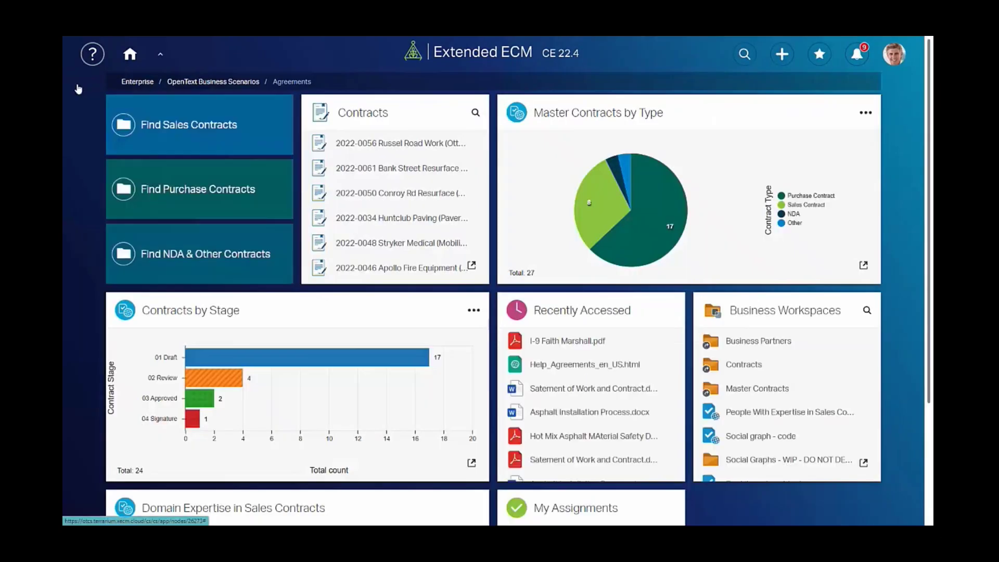
{"action": "scroll", "coordinate": [473, 313], "scroll_direction": "down", "scroll_amount": 3}
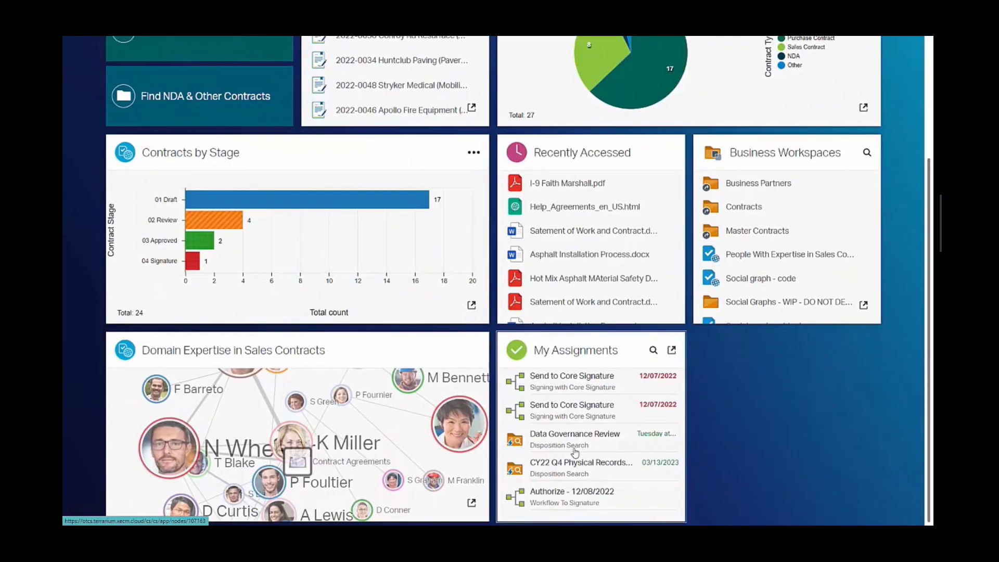
{"action": "left_click", "coordinate": [608, 467]}
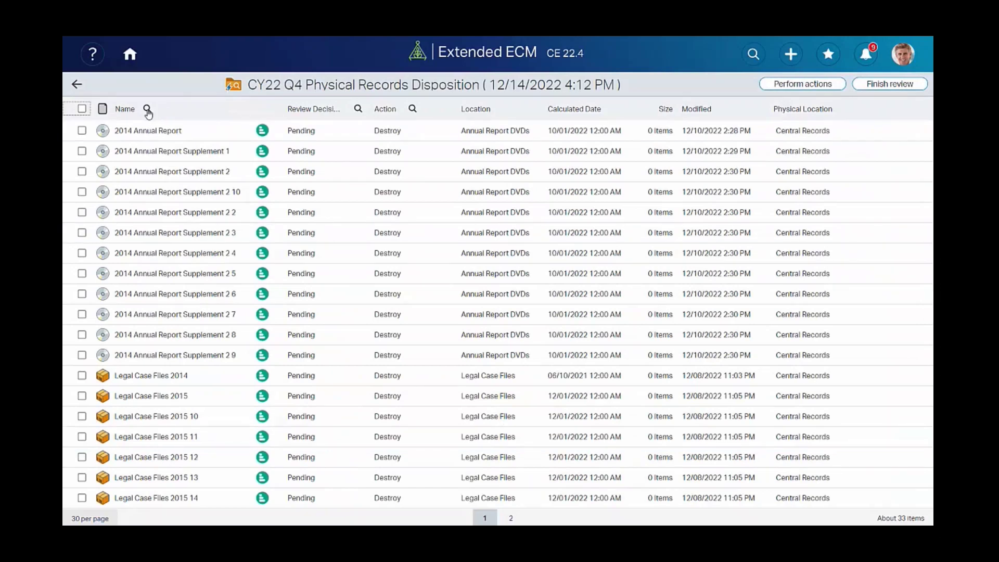
Filter names by 'legal' and apply GENERAL LEGAL HOLD to all 21 Legal Case Files.
{"action": "left_click", "coordinate": [147, 110]}
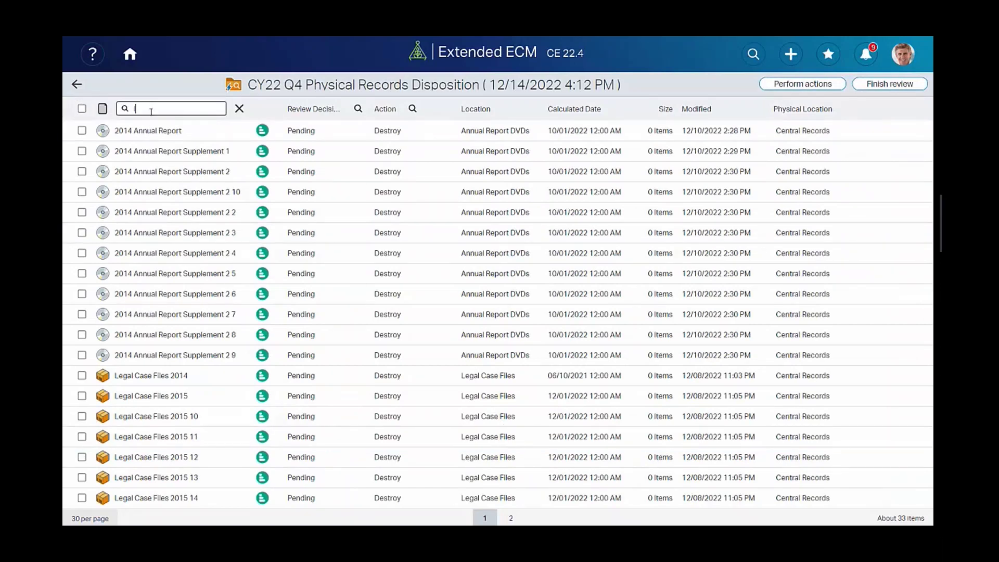
{"action": "type", "text": "legal"}
{"action": "left_click", "coordinate": [81, 108]}
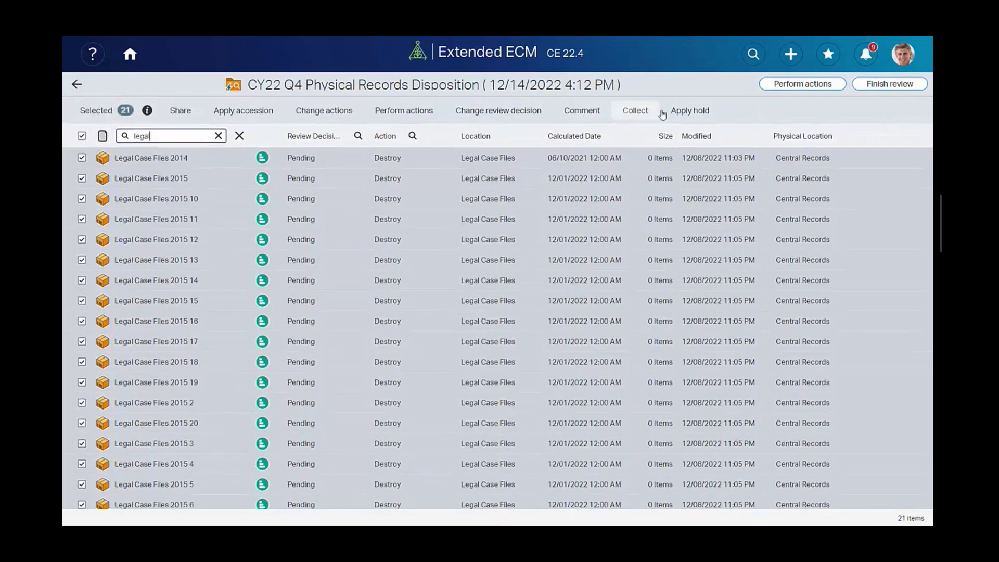
{"action": "left_click", "coordinate": [682, 110]}
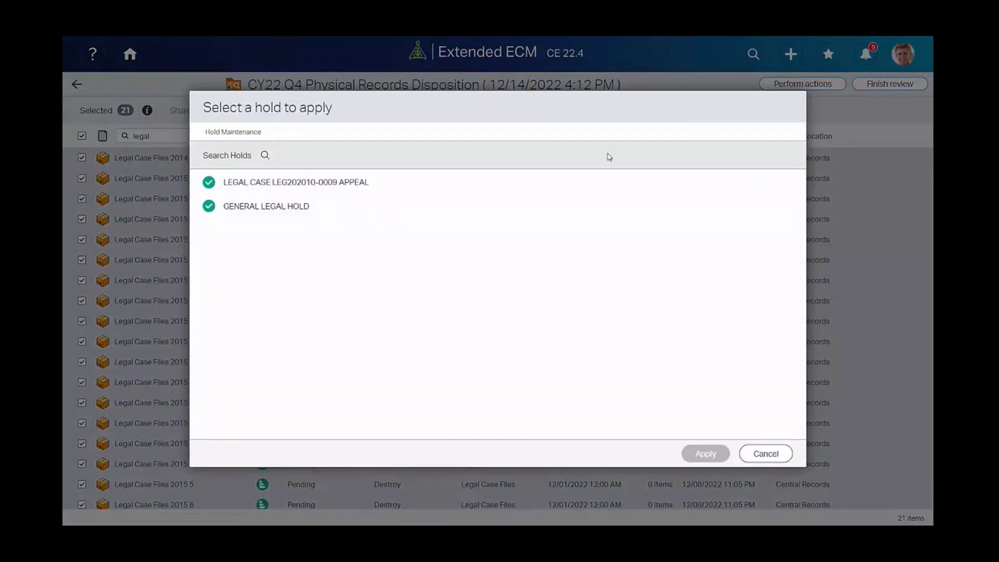
{"action": "left_click", "coordinate": [305, 206]}
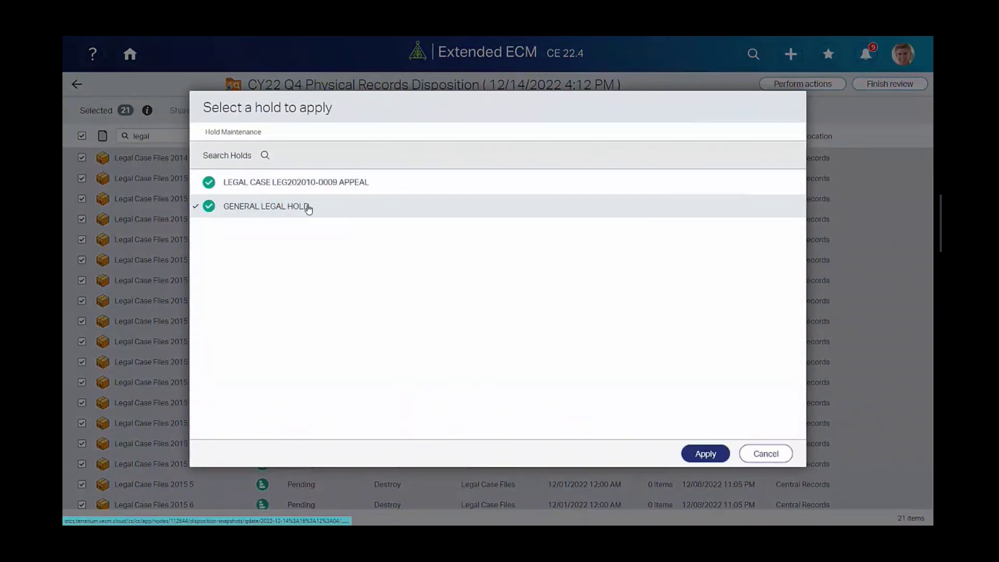
{"action": "left_click", "coordinate": [705, 454]}
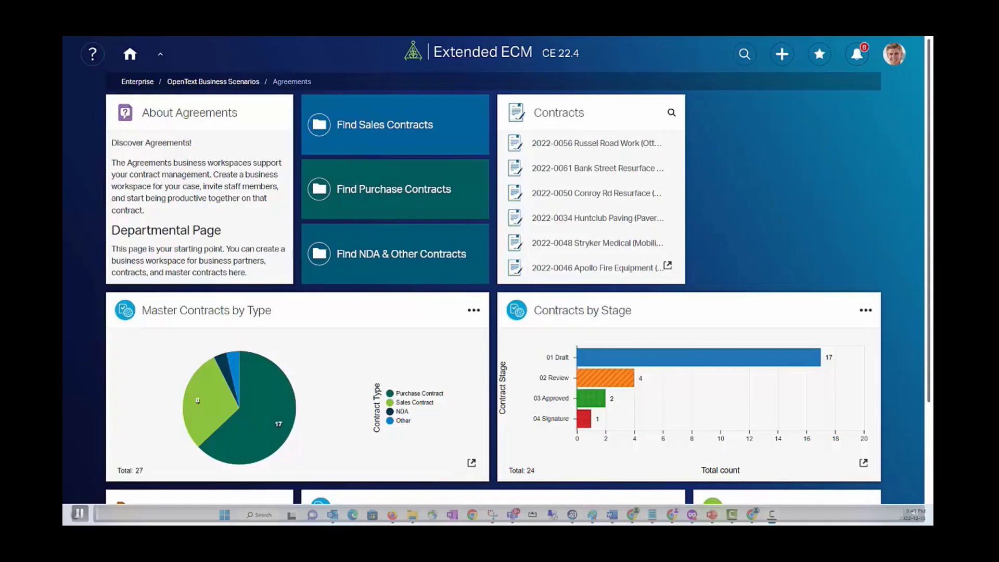
Enter edit mode on the Agreements page and remove the About Agreements widget.
{"action": "left_click", "coordinate": [894, 54]}
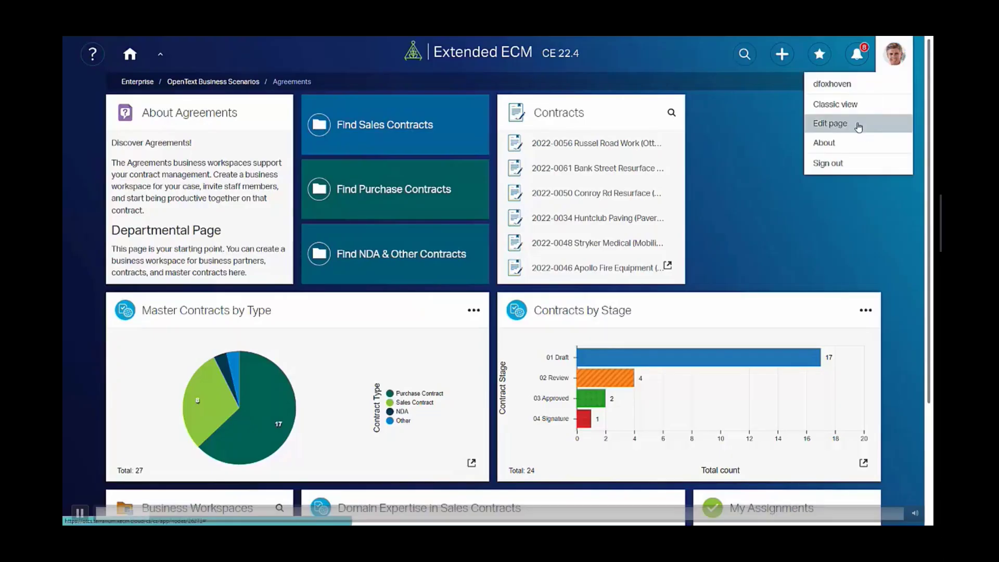
{"action": "left_click", "coordinate": [831, 123]}
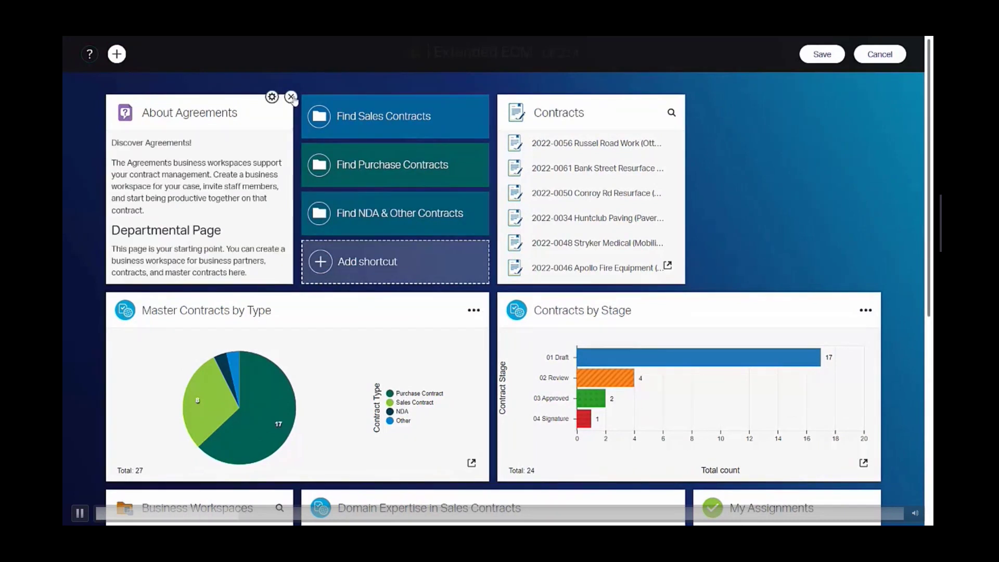
{"action": "left_click", "coordinate": [292, 97]}
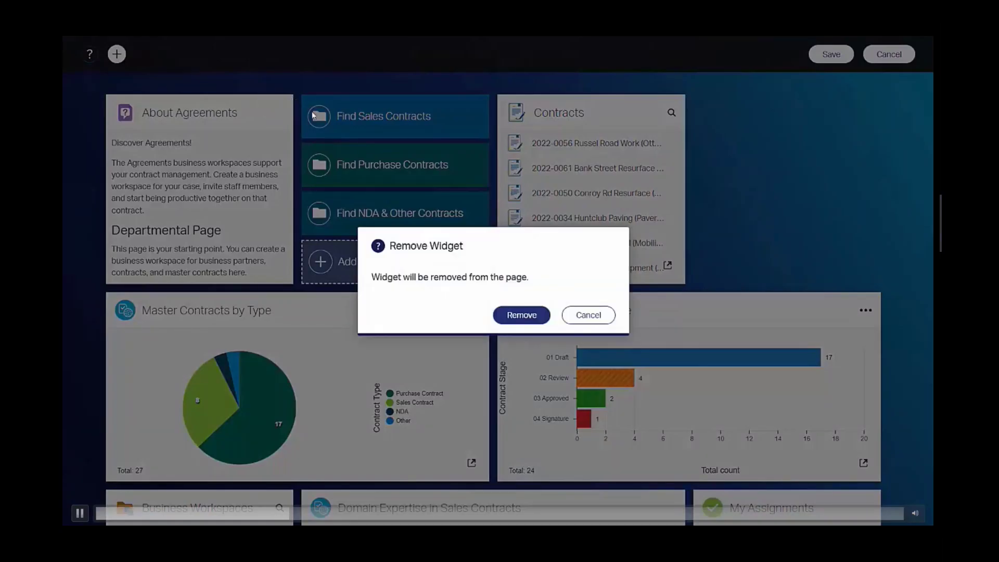
{"action": "left_click", "coordinate": [504, 311]}
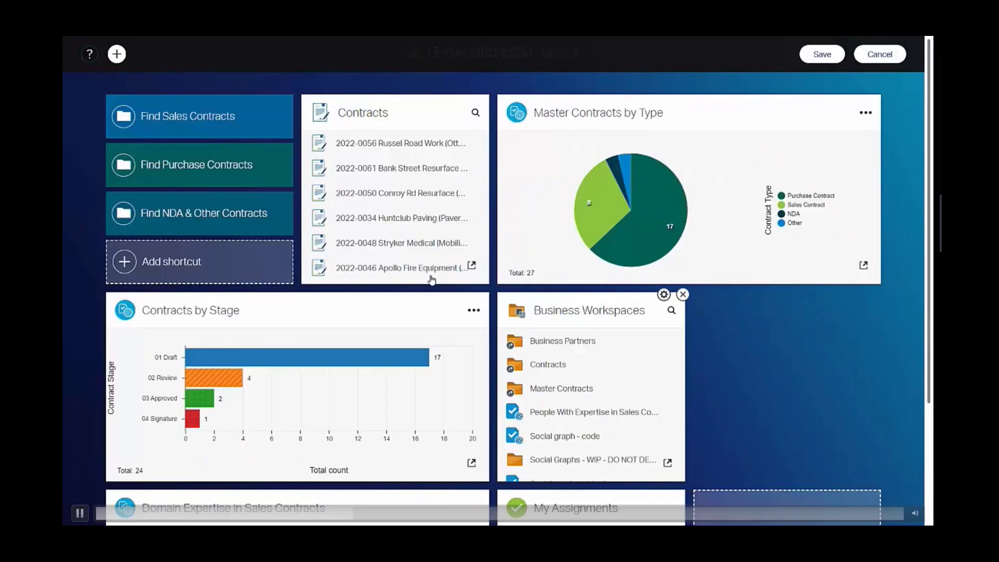
Add a Recently Accessed widget from Standard Widgets and save the page.
{"action": "left_click", "coordinate": [116, 54]}
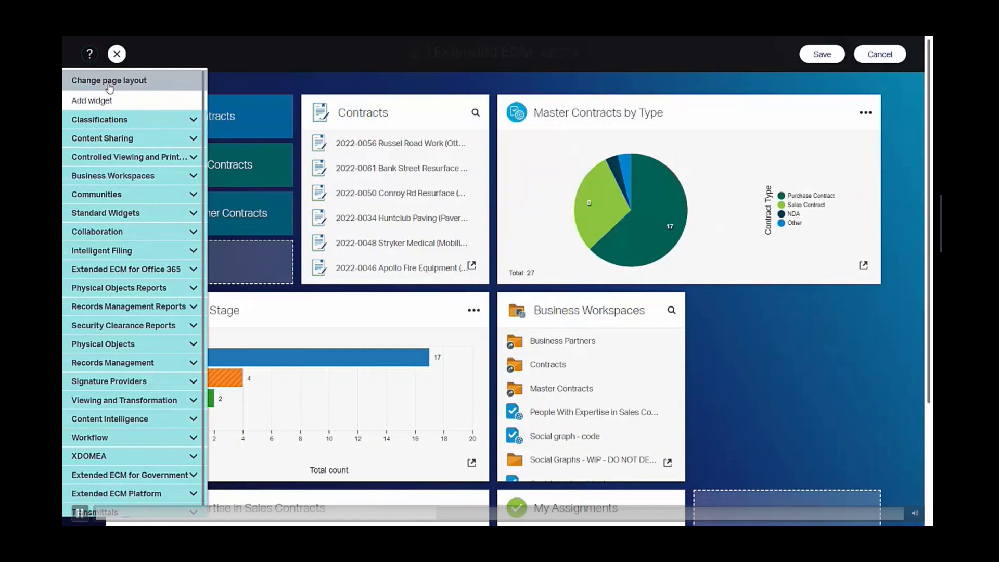
{"action": "left_click", "coordinate": [109, 87]}
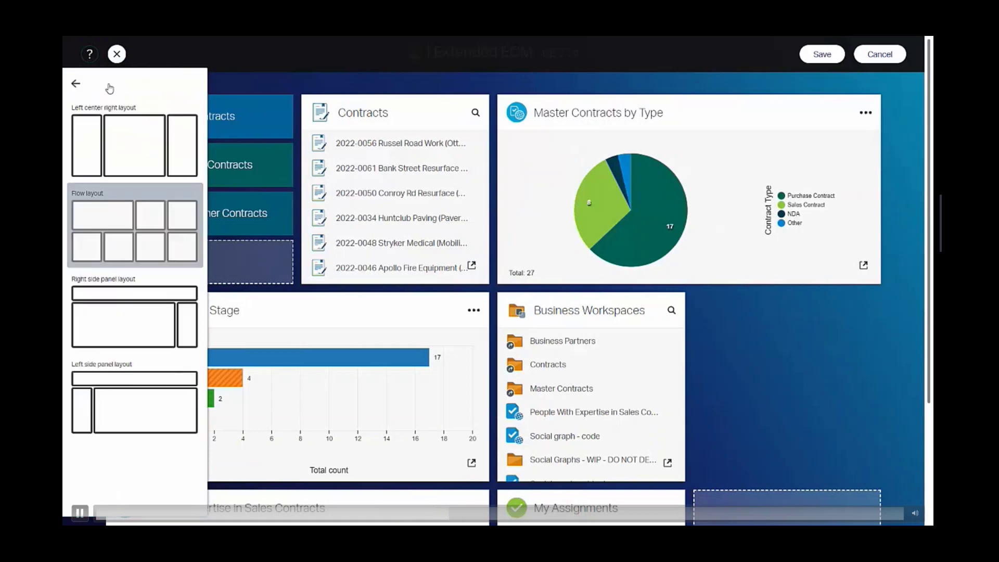
{"action": "left_click", "coordinate": [76, 84]}
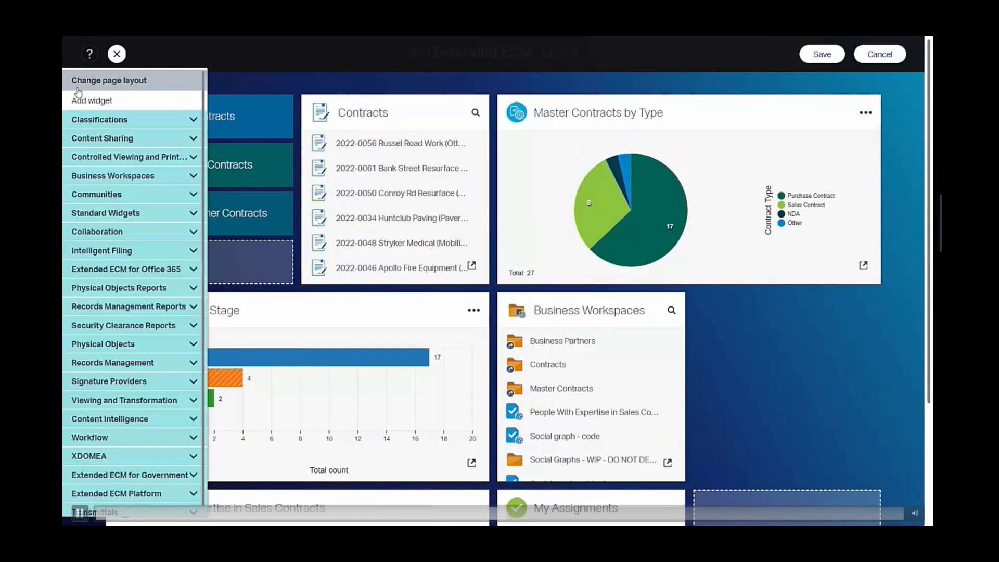
{"action": "left_click", "coordinate": [126, 218]}
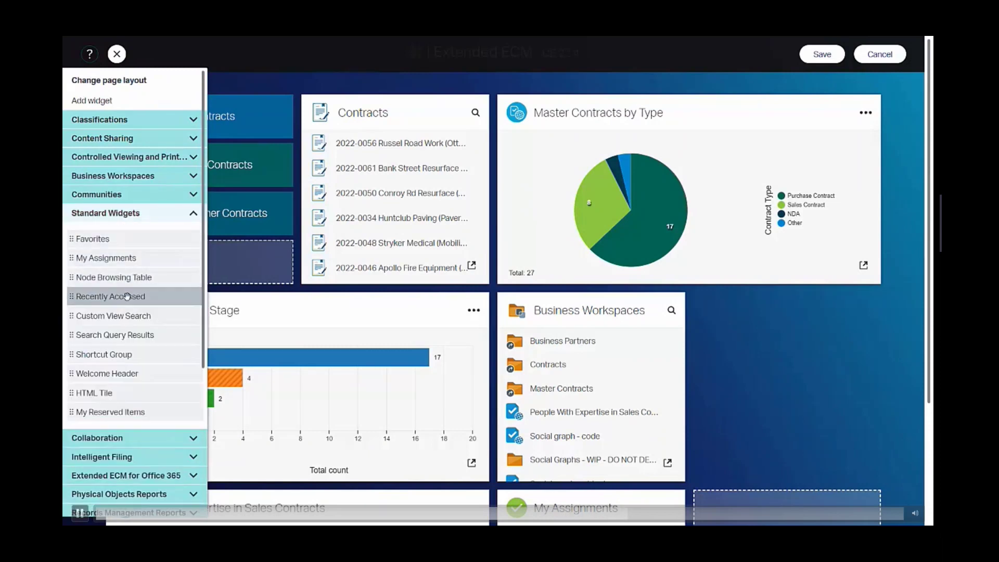
{"action": "left_click_drag", "start_coordinate": [127, 296], "coordinate": [622, 354]}
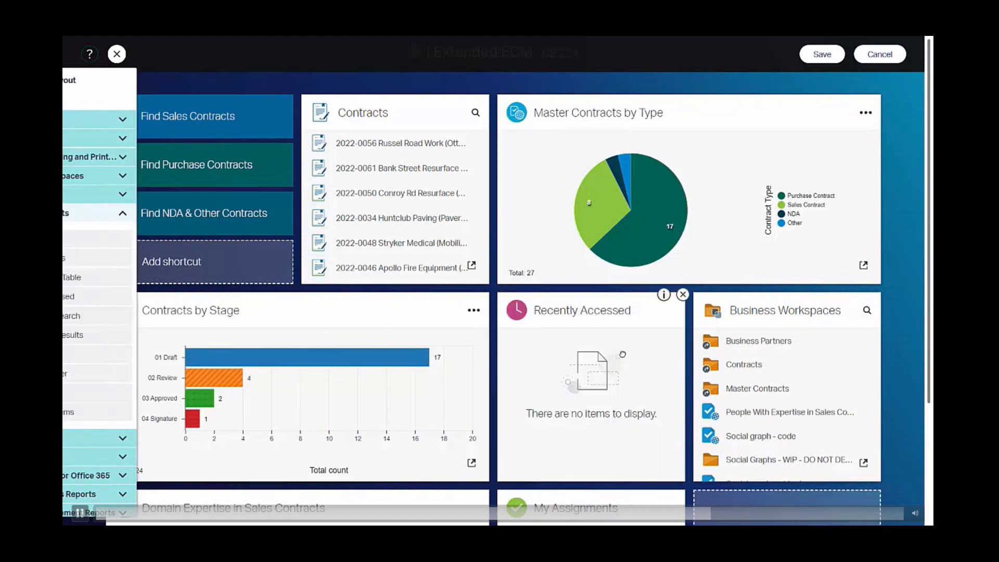
{"action": "left_click", "coordinate": [822, 55]}
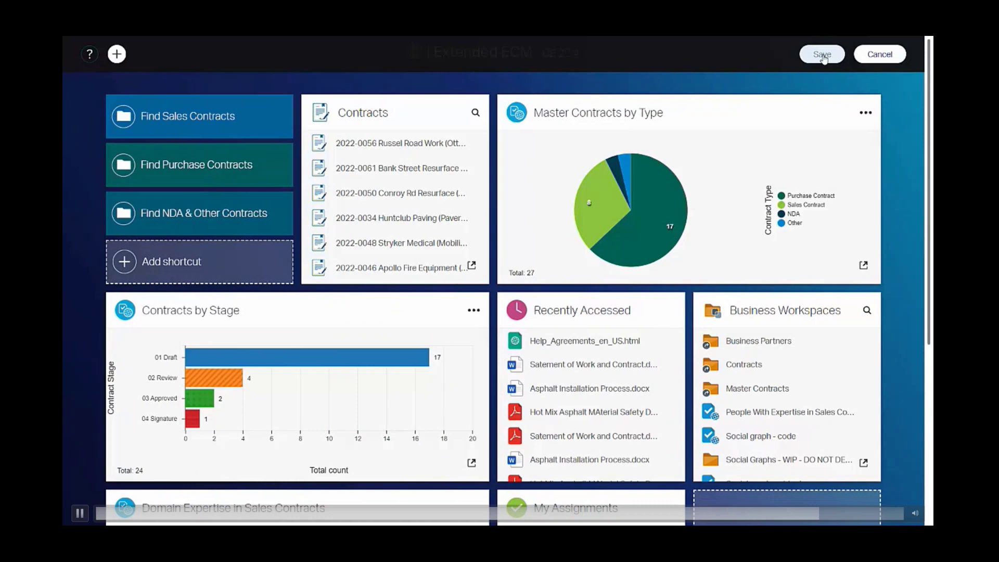